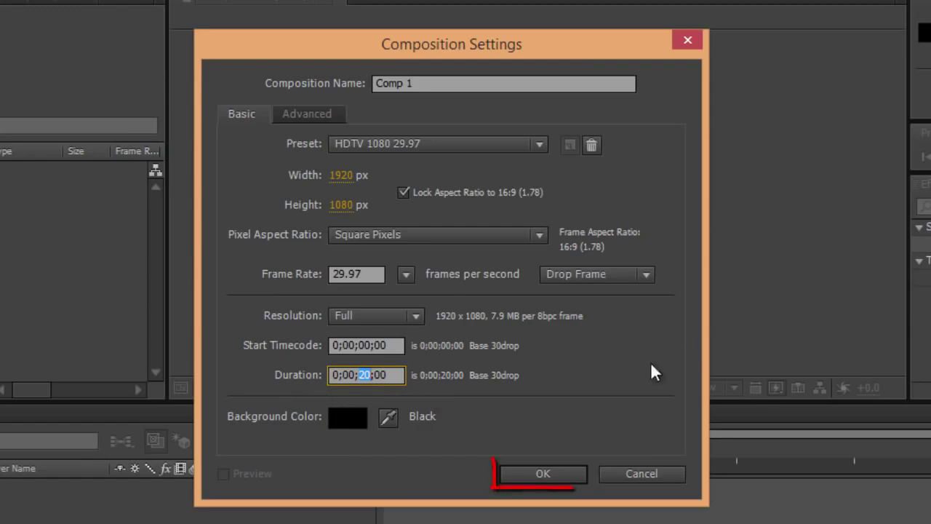
Create the 20-second HDTV 1080 29.97 composition and import the IMG_0183 video as footage
{"action": "left_click", "coordinate": [544, 474]}
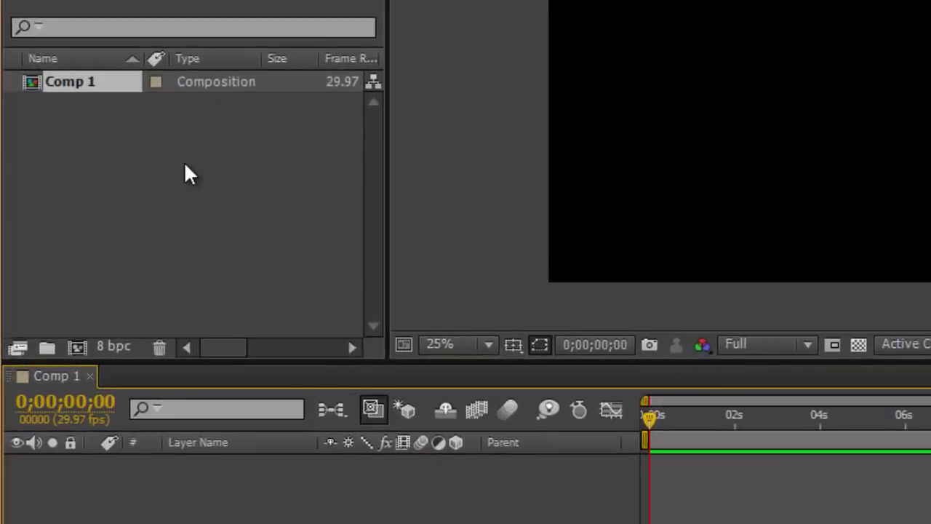
{"action": "right_click", "coordinate": [87, 242]}
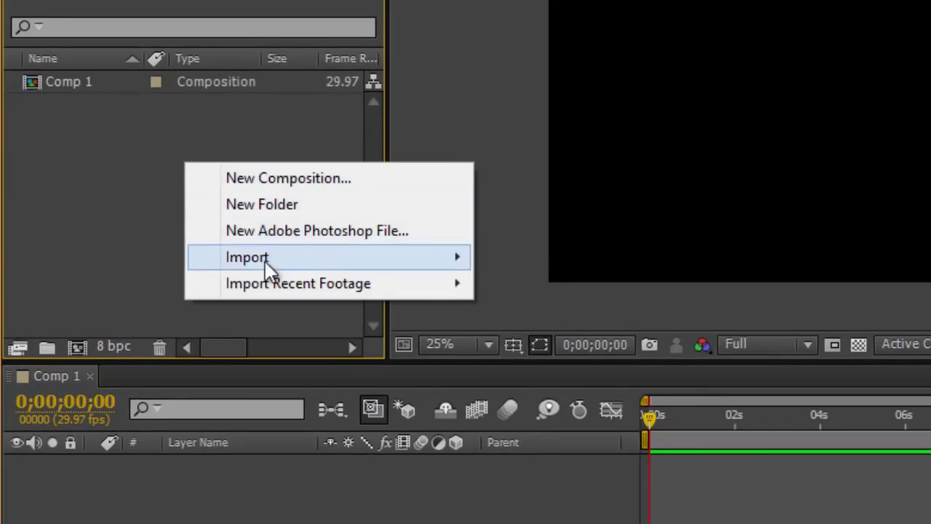
{"action": "mouse_move", "coordinate": [268, 269]}
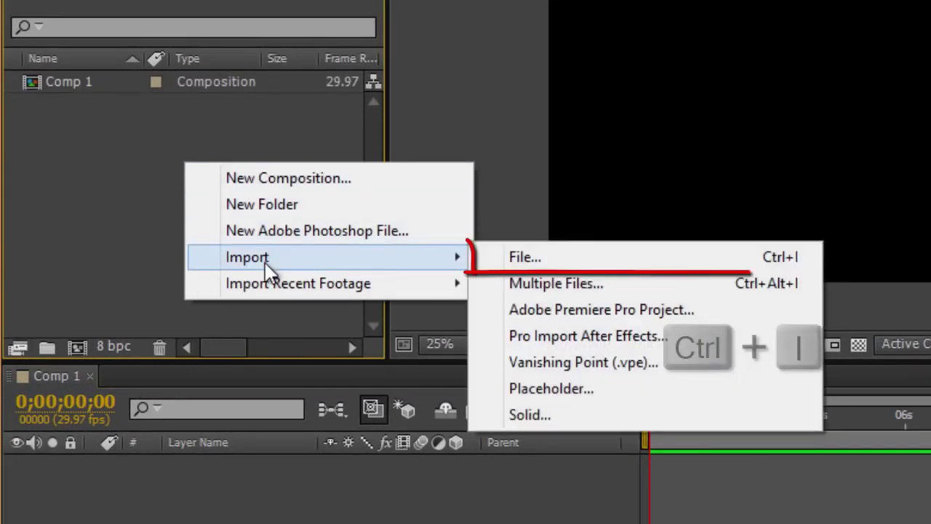
{"action": "left_click", "coordinate": [539, 258]}
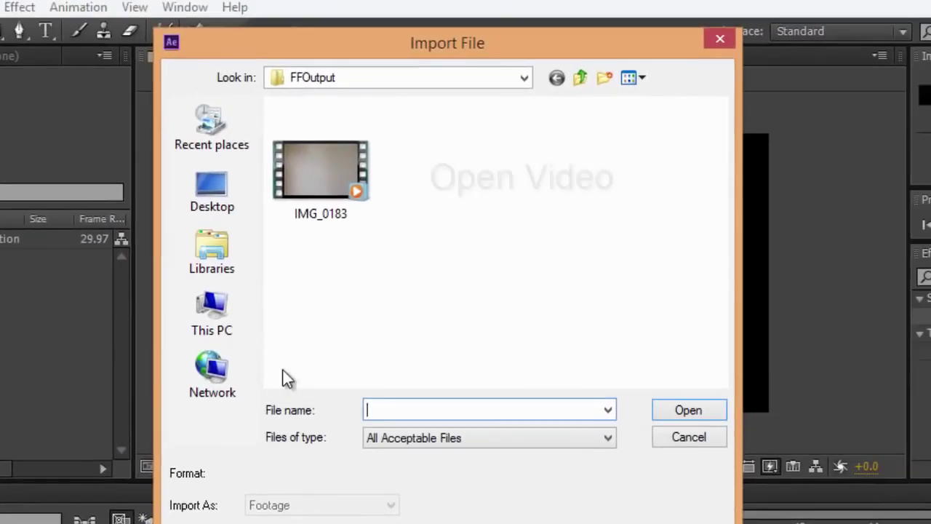
{"action": "left_click", "coordinate": [322, 211]}
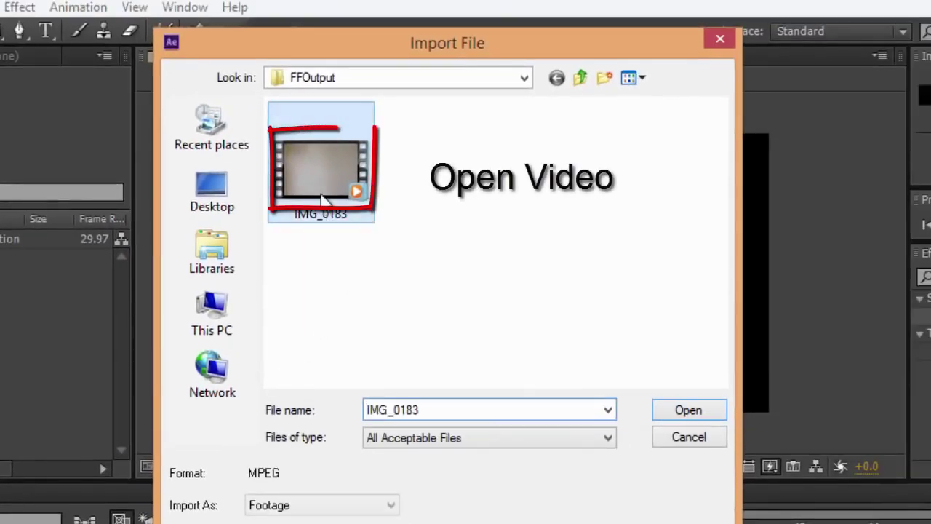
{"action": "left_click", "coordinate": [683, 408]}
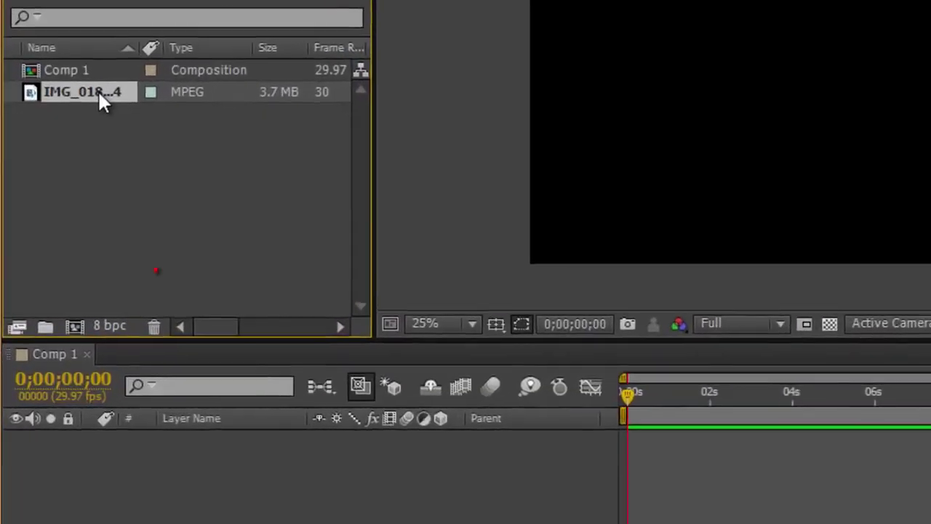
Add the IMG_0183.mp4 footage to the Comp 1 timeline and scale it up to fill the composition frame
{"action": "left_click_drag", "start_coordinate": [80, 159], "coordinate": [163, 397]}
{"action": "left_click_drag", "start_coordinate": [197, 431], "coordinate": [194, 439]}
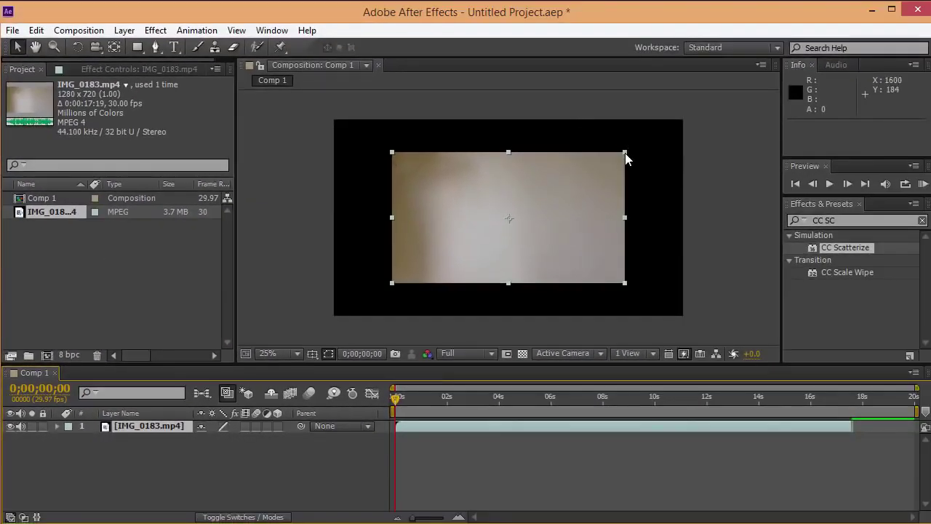
{"action": "left_click_drag", "start_coordinate": [625, 153], "coordinate": [684, 119]}
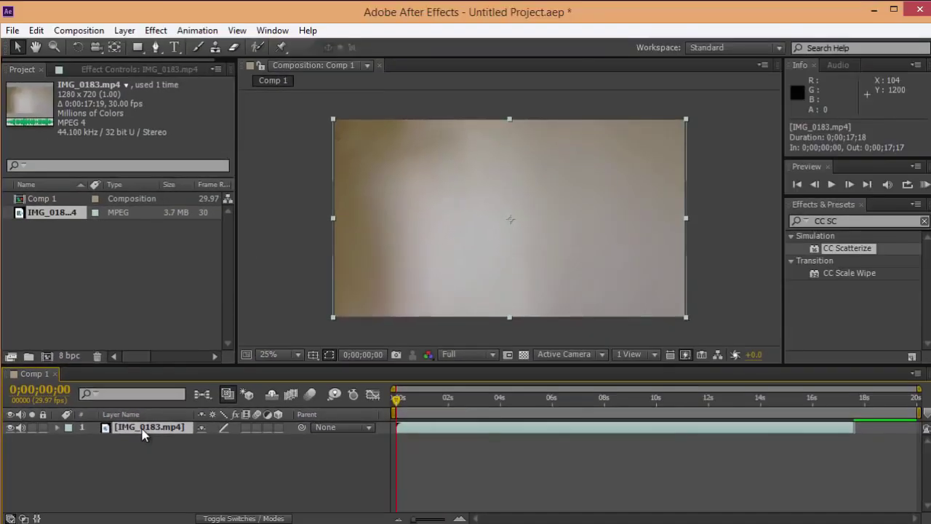
Preview the clip, split its layer at 0;00;05;00 and place the second part below the first in the layer stack
{"action": "key", "text": "KP_0"}
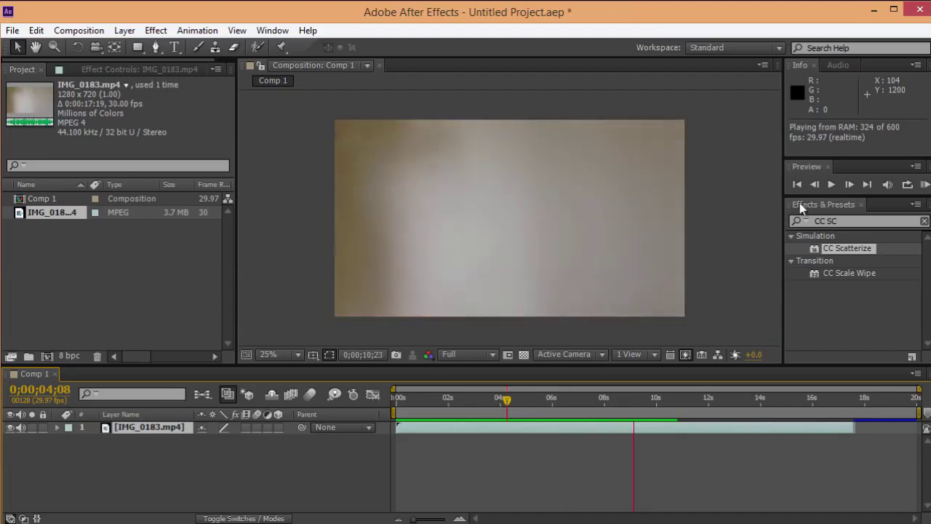
{"action": "left_click", "coordinate": [491, 405]}
{"action": "left_click_drag", "start_coordinate": [482, 405], "coordinate": [519, 402]}
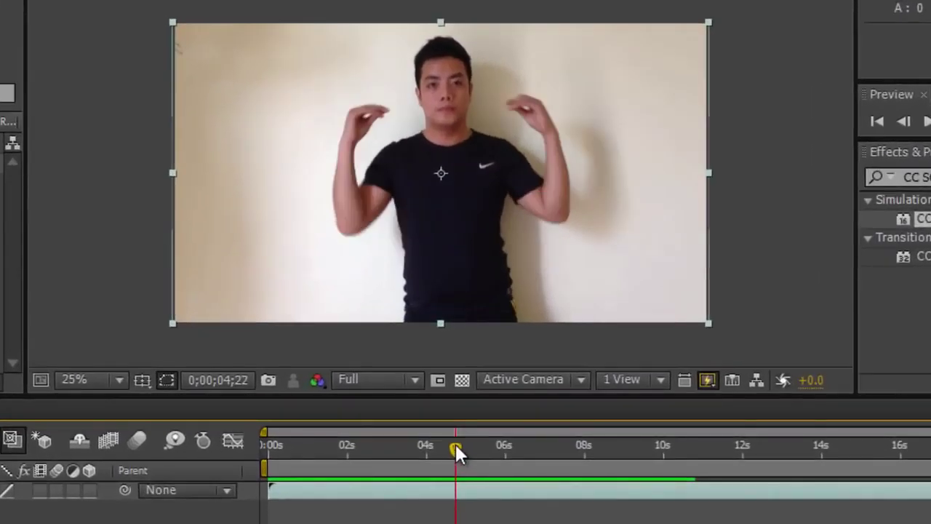
{"action": "left_click_drag", "start_coordinate": [454, 443], "coordinate": [467, 448]}
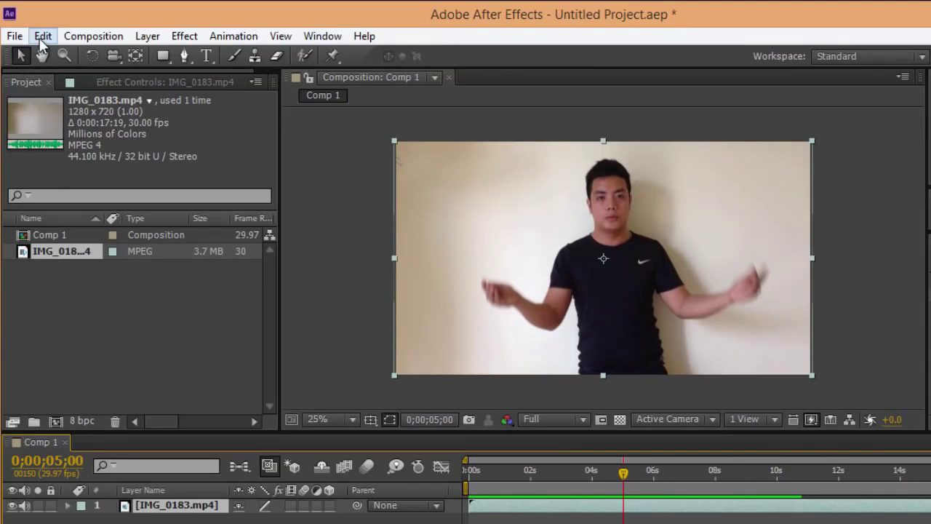
{"action": "left_click", "coordinate": [43, 36]}
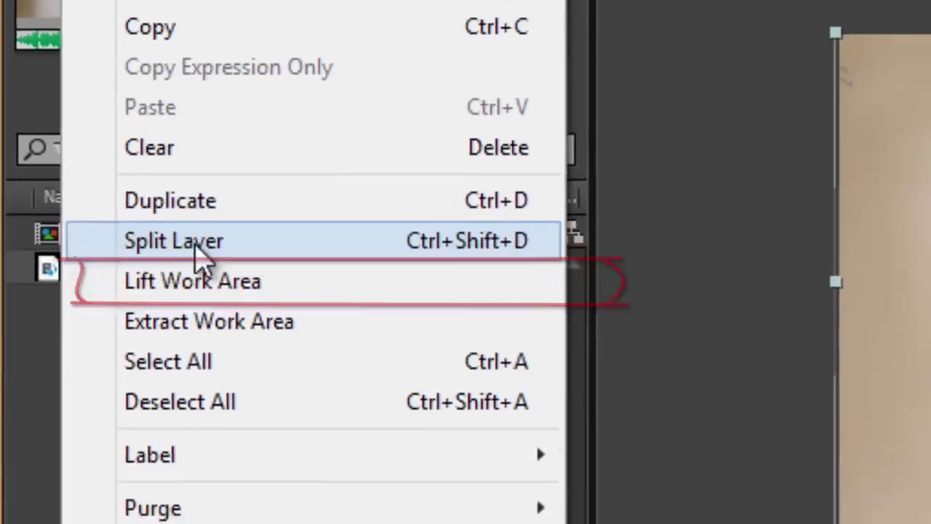
{"action": "left_click", "coordinate": [218, 290]}
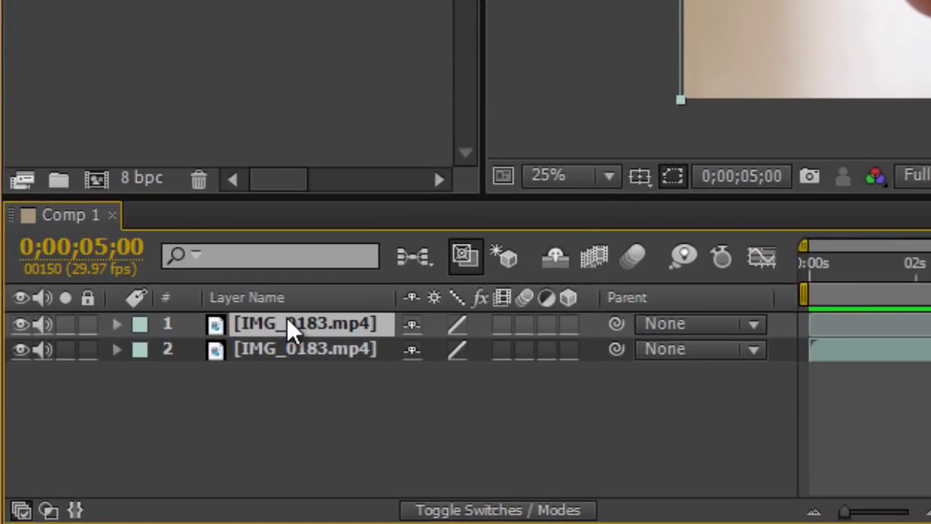
{"action": "left_click_drag", "start_coordinate": [153, 428], "coordinate": [154, 441]}
{"action": "left_click_drag", "start_coordinate": [291, 353], "coordinate": [291, 355]}
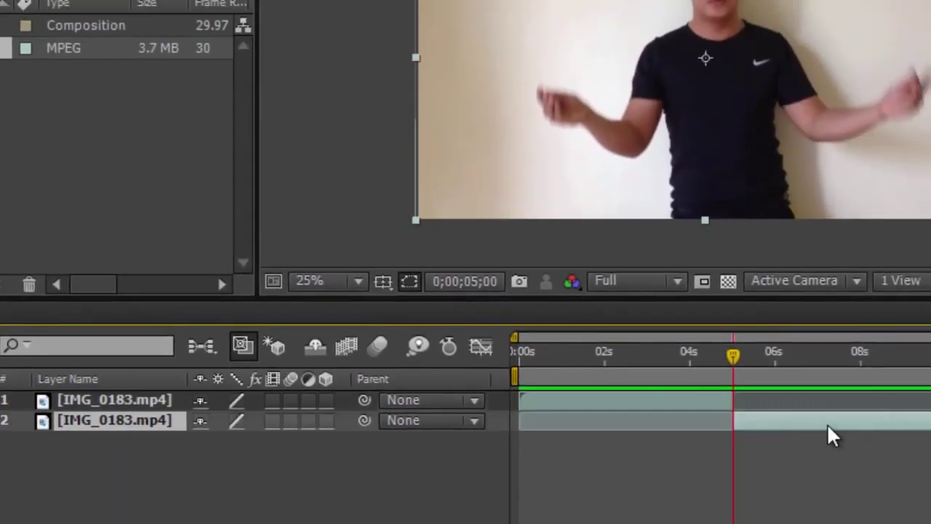
Rename the layer holding the first five seconds of the clip as Video 1
{"action": "left_click", "coordinate": [691, 400]}
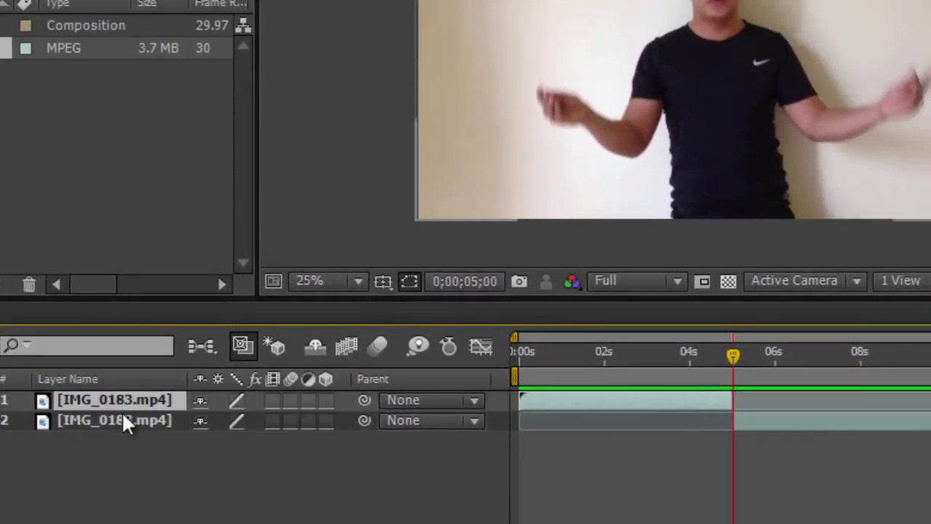
{"action": "right_click", "coordinate": [70, 396]}
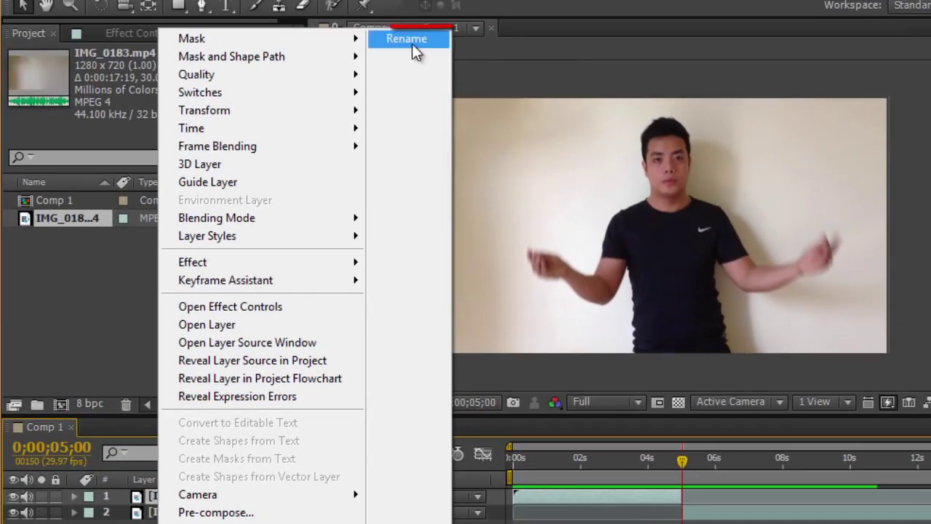
{"action": "left_click", "coordinate": [412, 44]}
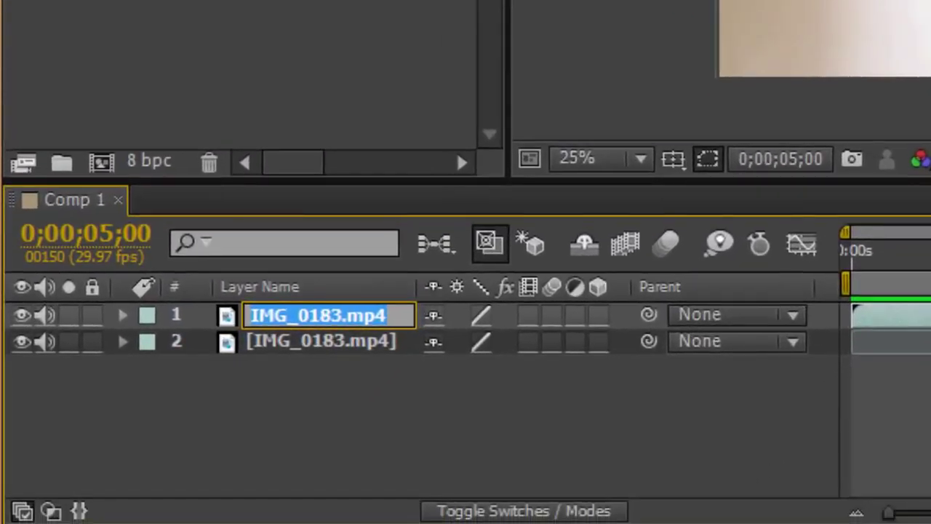
{"action": "type", "text": "Video 1"}
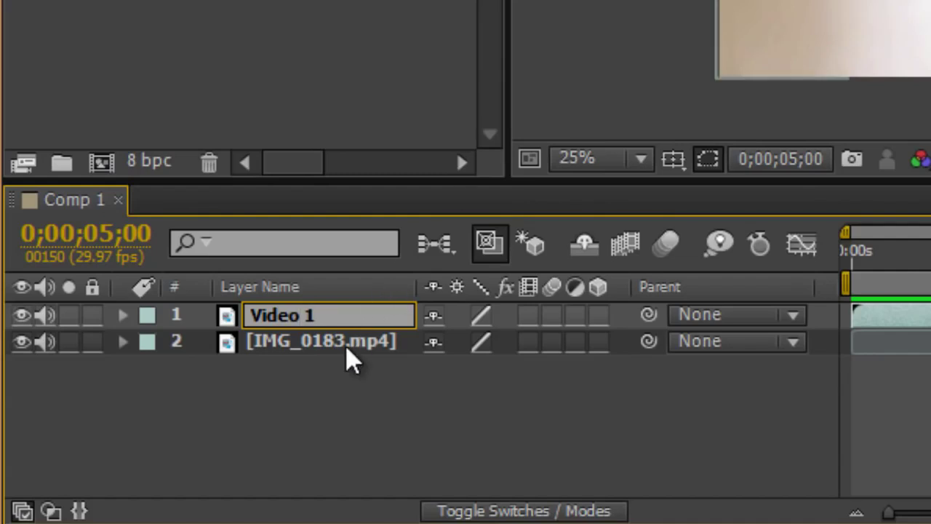
{"action": "left_click", "coordinate": [347, 358]}
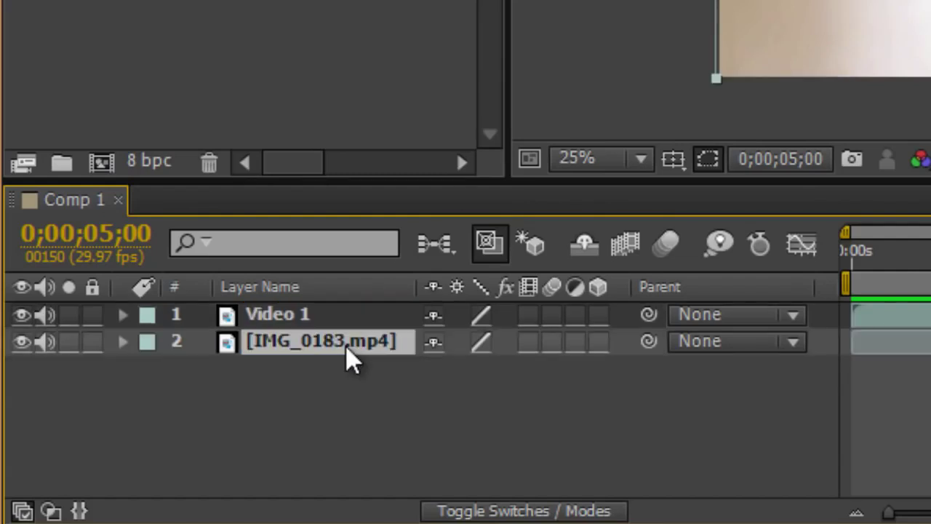
Rename the layer holding the rest of the clip as Video 2
{"action": "right_click", "coordinate": [347, 357]}
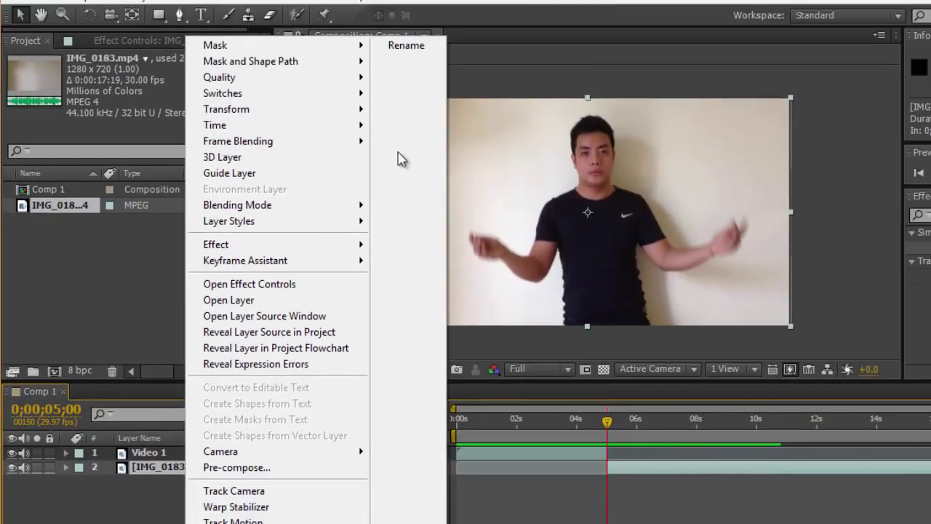
{"action": "left_click", "coordinate": [407, 46]}
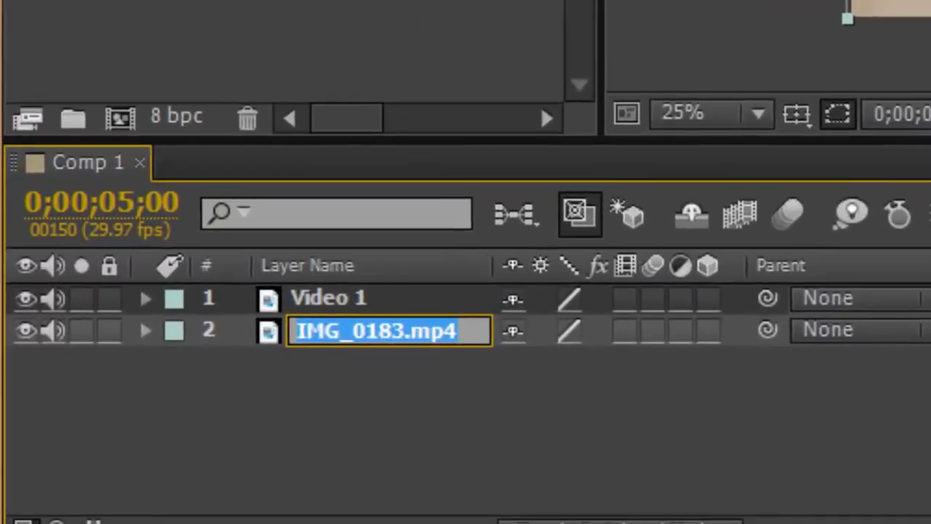
{"action": "type", "text": "Video 2"}
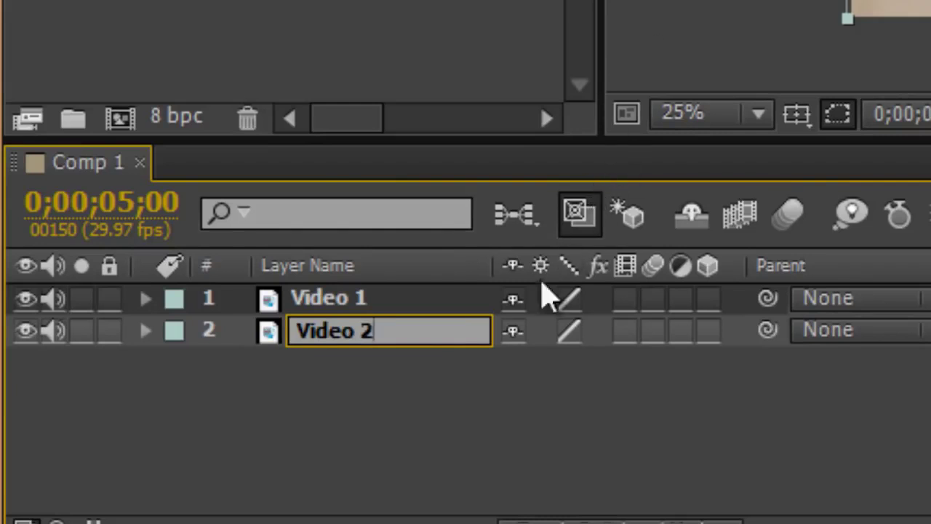
{"action": "left_click", "coordinate": [430, 374]}
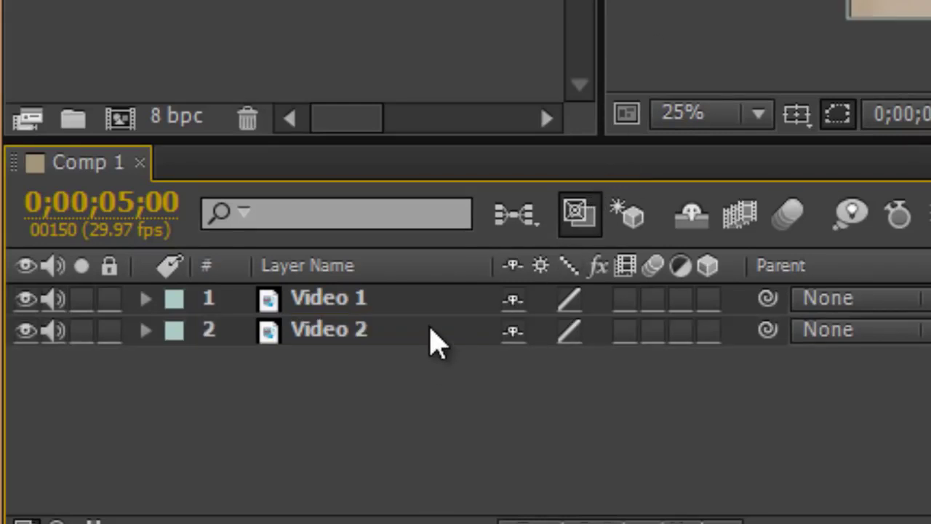
Split the Video 2 layer at 0;00;07;19, where the wall is empty, and move the new second part below Video 2
{"action": "left_click", "coordinate": [436, 339]}
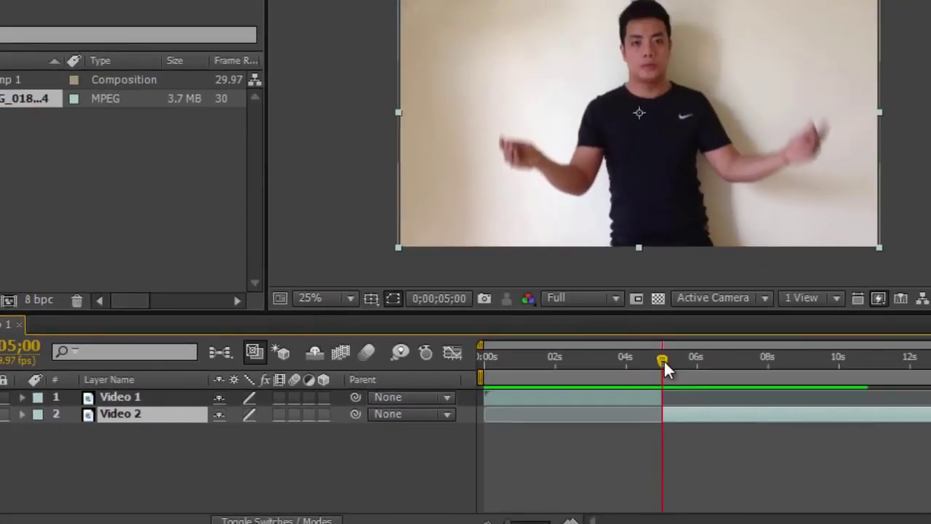
{"action": "left_click_drag", "start_coordinate": [663, 359], "coordinate": [754, 364]}
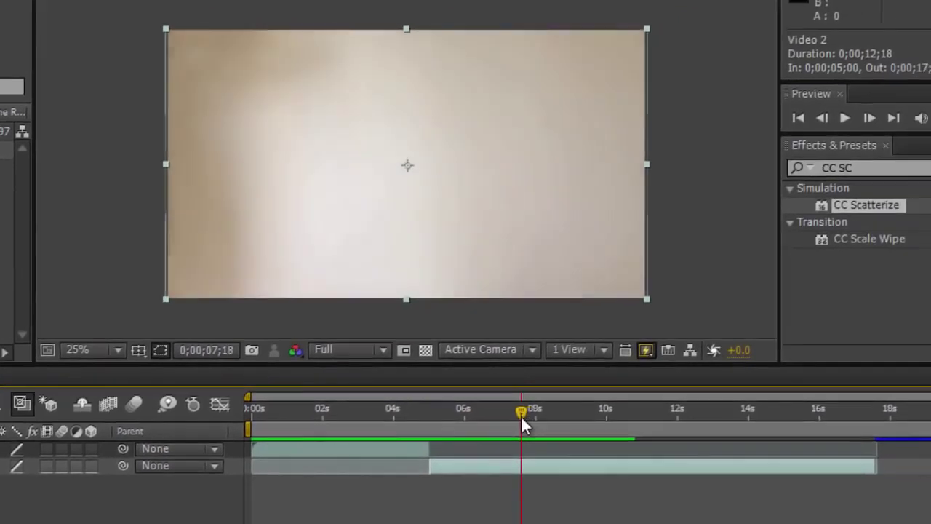
{"action": "mouse_move", "coordinate": [521, 420]}
{"action": "left_mouse_down"}
{"action": "mouse_move", "coordinate": [513, 419]}
{"action": "mouse_move", "coordinate": [522, 417]}
{"action": "left_mouse_up"}
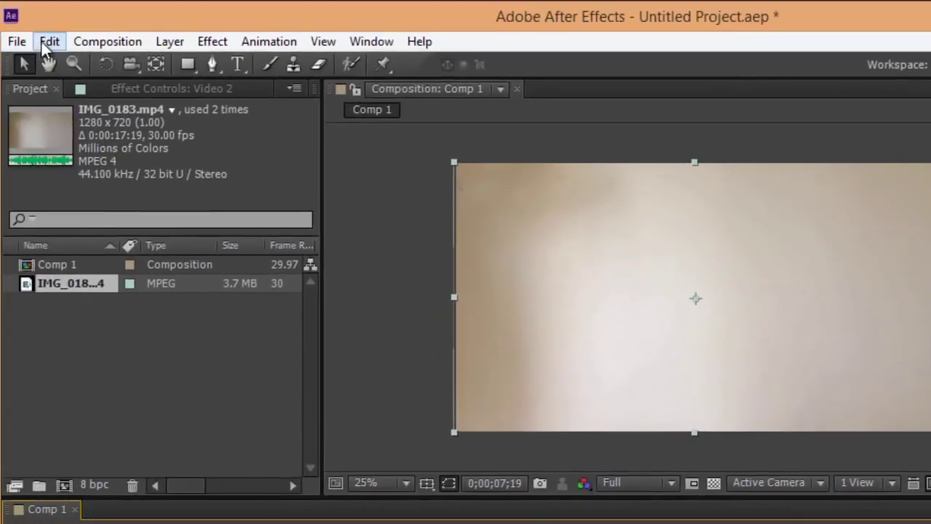
{"action": "left_click", "coordinate": [43, 42]}
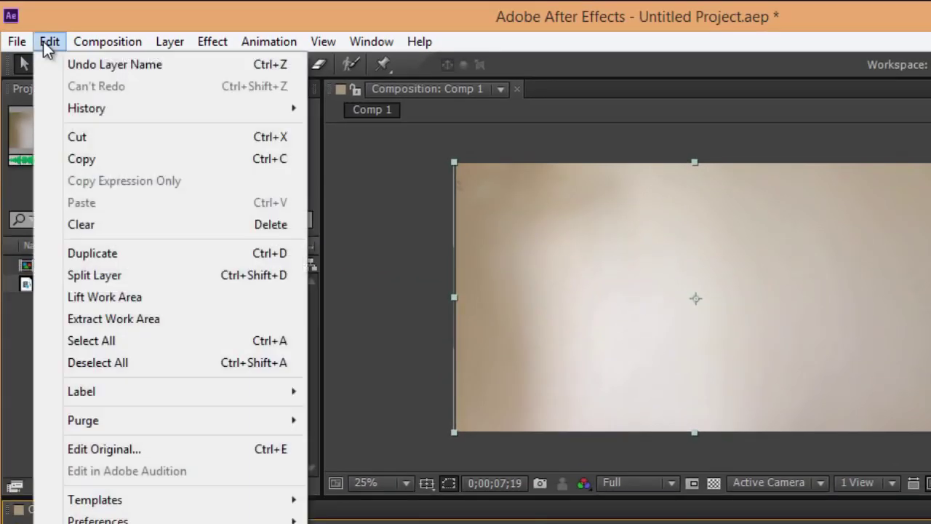
{"action": "left_click", "coordinate": [99, 273]}
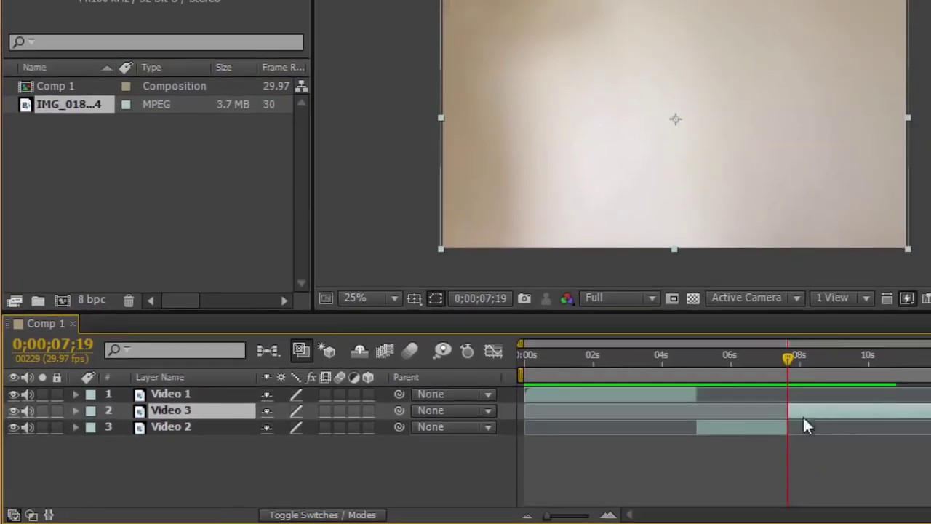
{"action": "left_click_drag", "start_coordinate": [177, 411], "coordinate": [174, 429]}
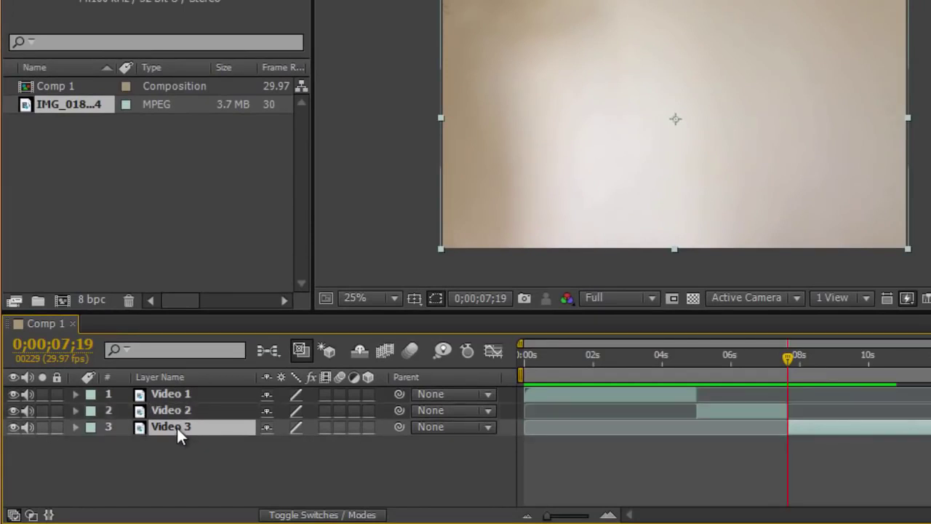
Rename the bottom layer, which holds the empty-wall footage, as Background
{"action": "right_click", "coordinate": [177, 425]}
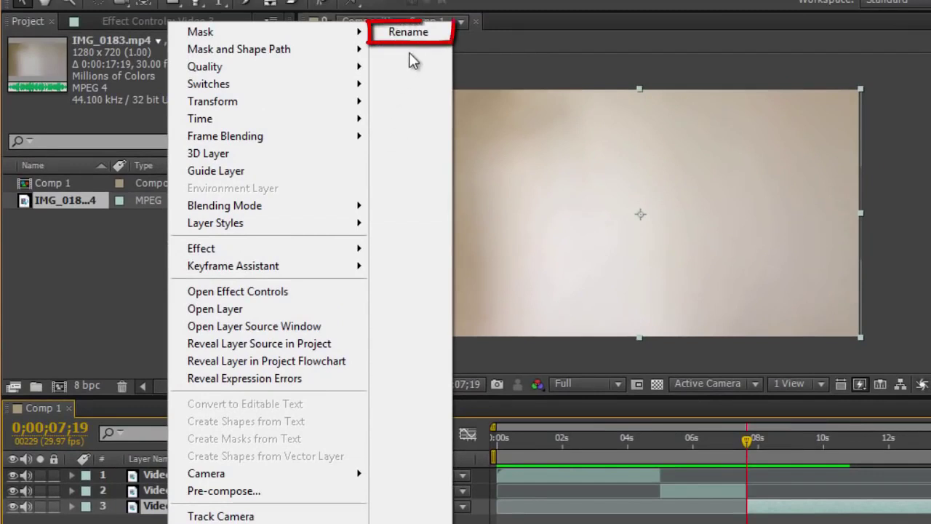
{"action": "left_click", "coordinate": [420, 37]}
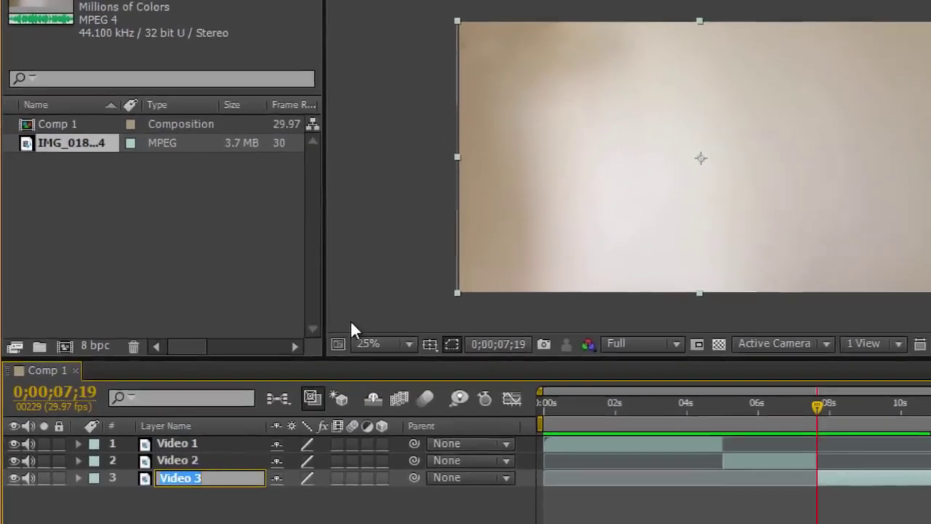
{"action": "type", "text": "Background"}
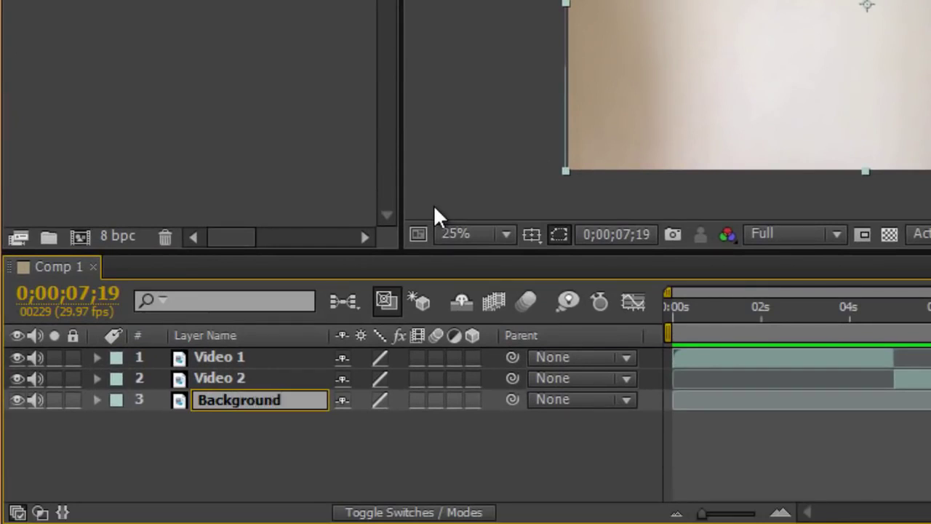
{"action": "left_click", "coordinate": [303, 436]}
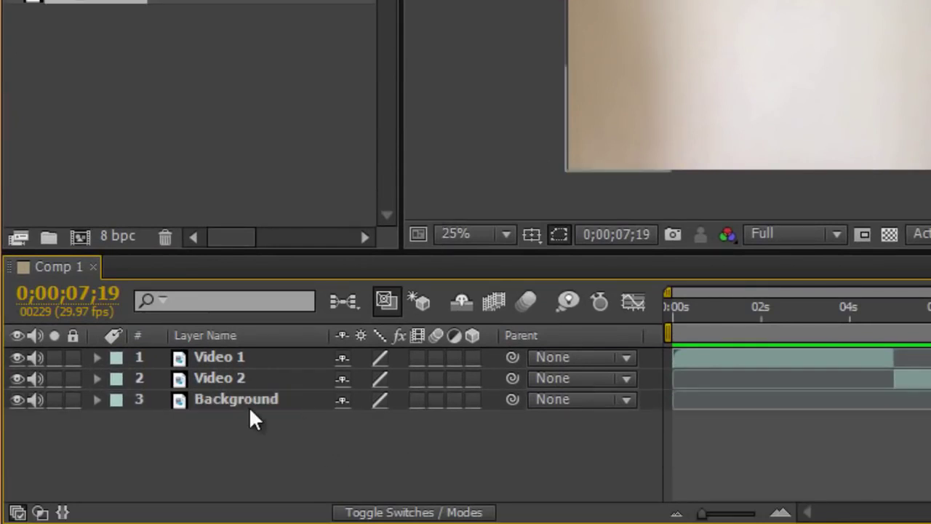
Scrub through the Background and Video 2 segments to review where the clip was split
{"action": "left_click", "coordinate": [268, 399]}
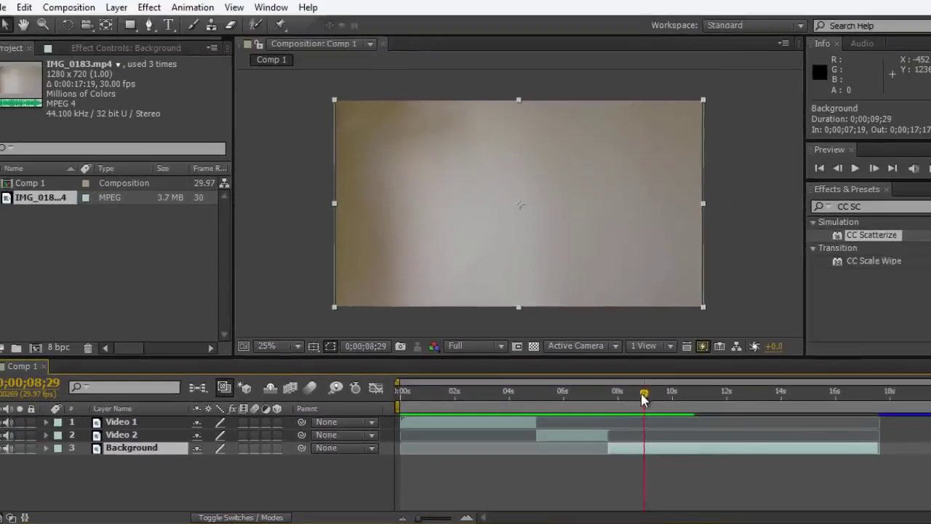
{"action": "left_click_drag", "start_coordinate": [811, 327], "coordinate": [671, 334]}
{"action": "left_click_drag", "start_coordinate": [516, 412], "coordinate": [565, 412]}
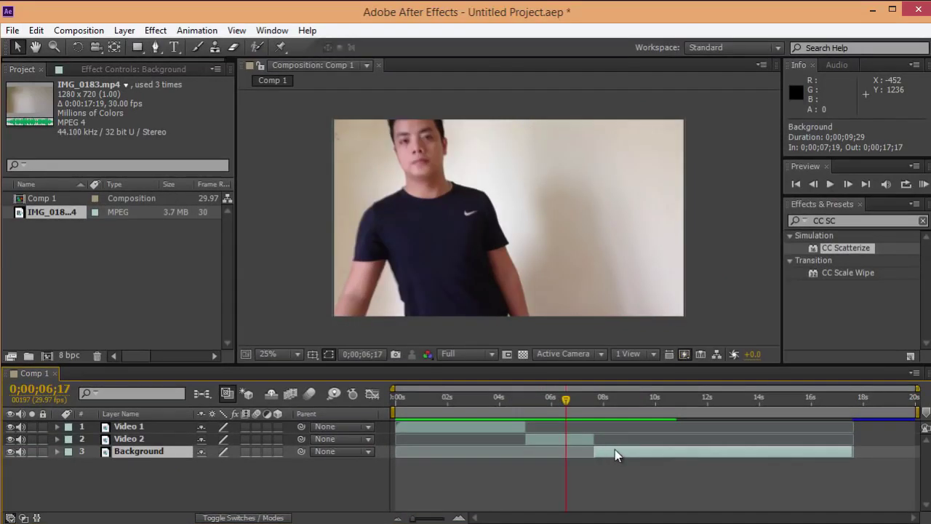
Move the Background layer earlier in time so its footage starts where Video 2 starts, at the 5-second cut
{"action": "left_click_drag", "start_coordinate": [628, 453], "coordinate": [593, 453]}
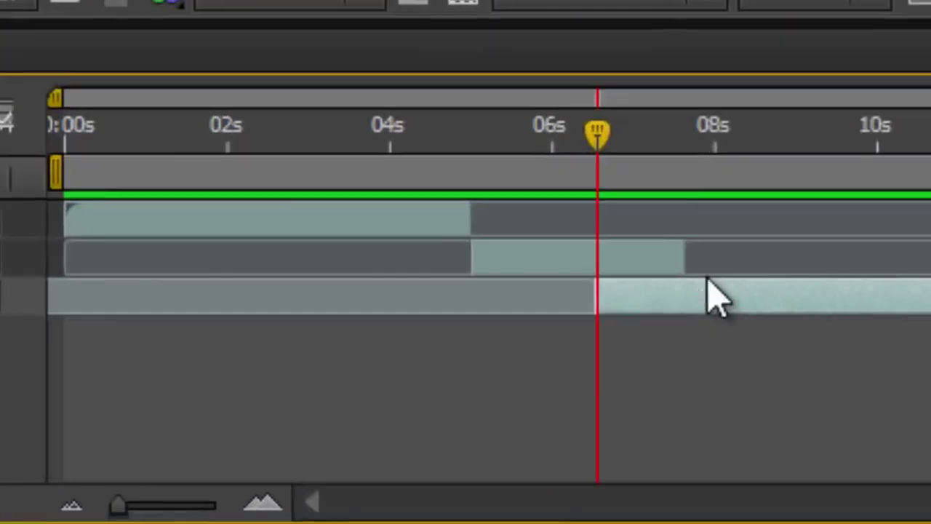
{"action": "left_click_drag", "start_coordinate": [728, 289], "coordinate": [605, 312]}
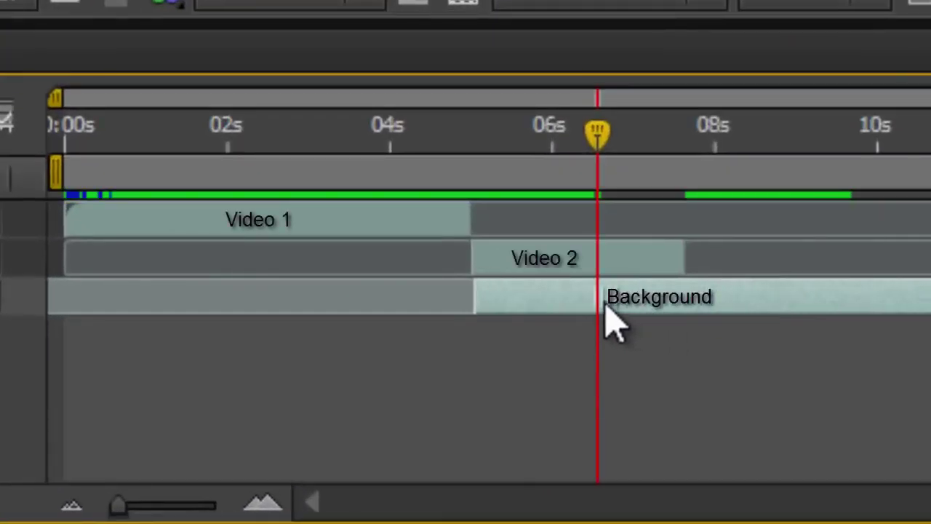
{"action": "mouse_move", "coordinate": [543, 300]}
{"action": "left_mouse_down"}
{"action": "mouse_move", "coordinate": [529, 304]}
{"action": "mouse_move", "coordinate": [542, 307]}
{"action": "left_mouse_up"}
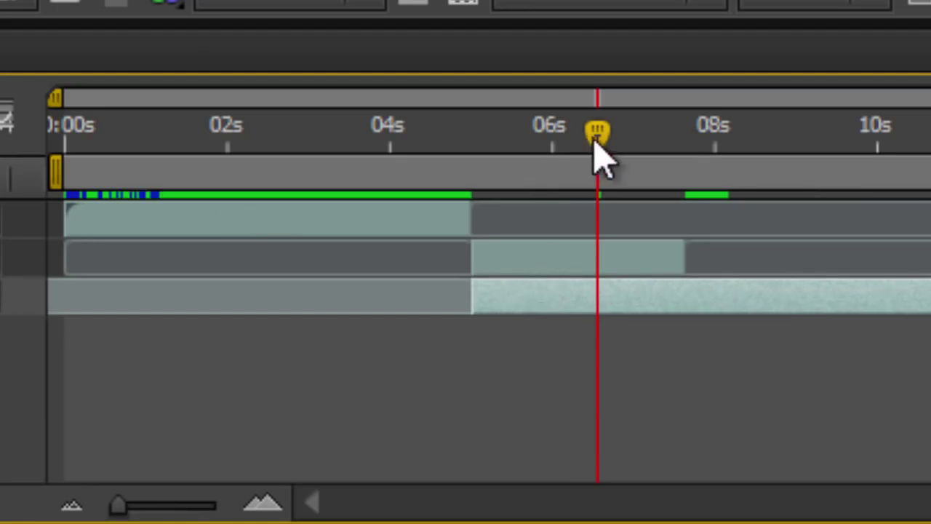
Set the current time to 0;00;05;04 and apply Freeze Frame to the Video 2 layer
{"action": "left_click_drag", "start_coordinate": [595, 139], "coordinate": [474, 135]}
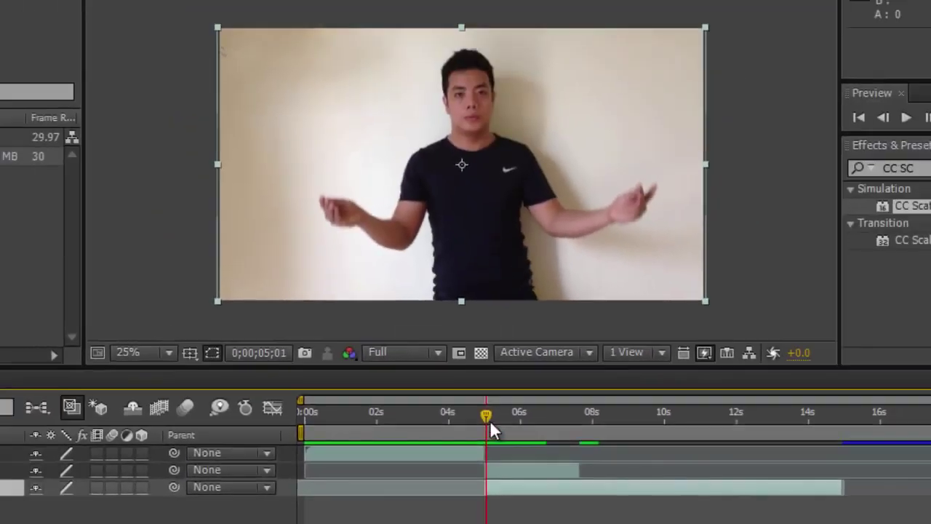
{"action": "mouse_move", "coordinate": [485, 285]}
{"action": "left_mouse_down"}
{"action": "mouse_move", "coordinate": [502, 278]}
{"action": "mouse_move", "coordinate": [490, 278]}
{"action": "left_mouse_up"}
{"action": "left_click_drag", "start_coordinate": [492, 412], "coordinate": [489, 415]}
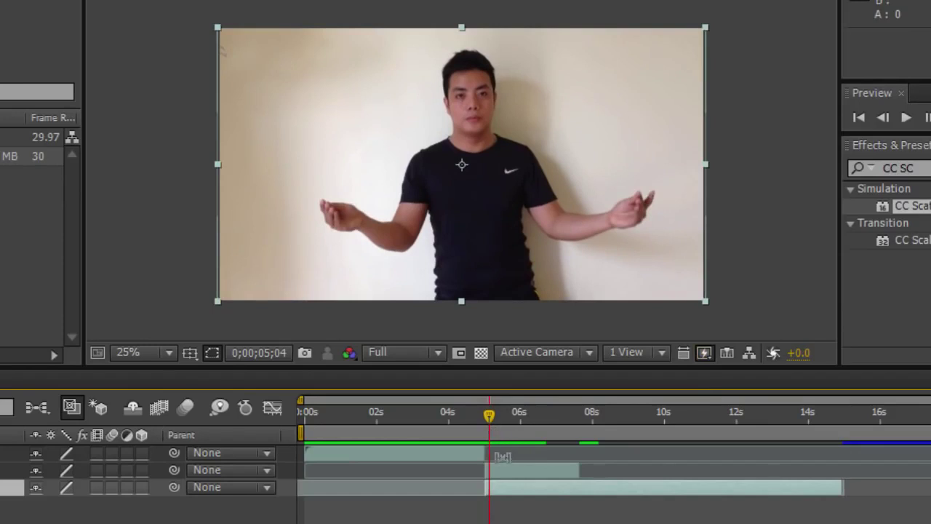
{"action": "left_click", "coordinate": [494, 470]}
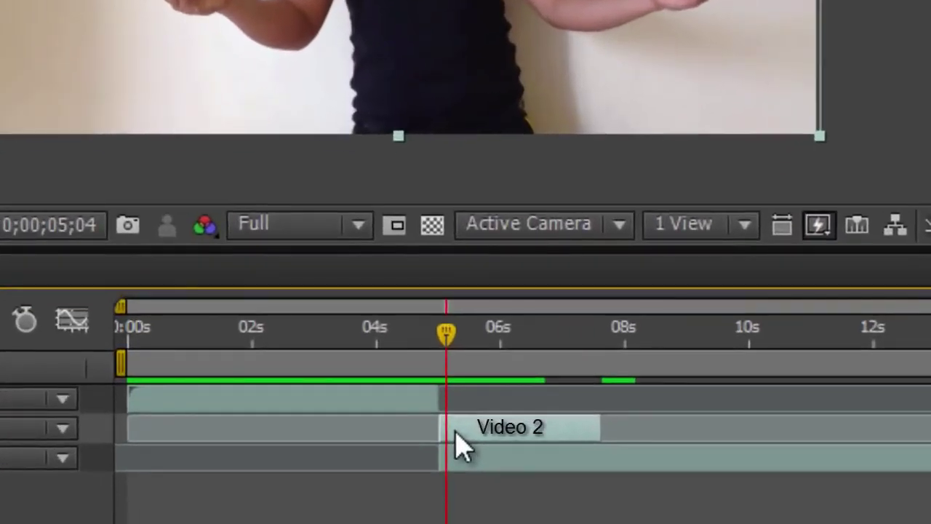
{"action": "right_click", "coordinate": [456, 433]}
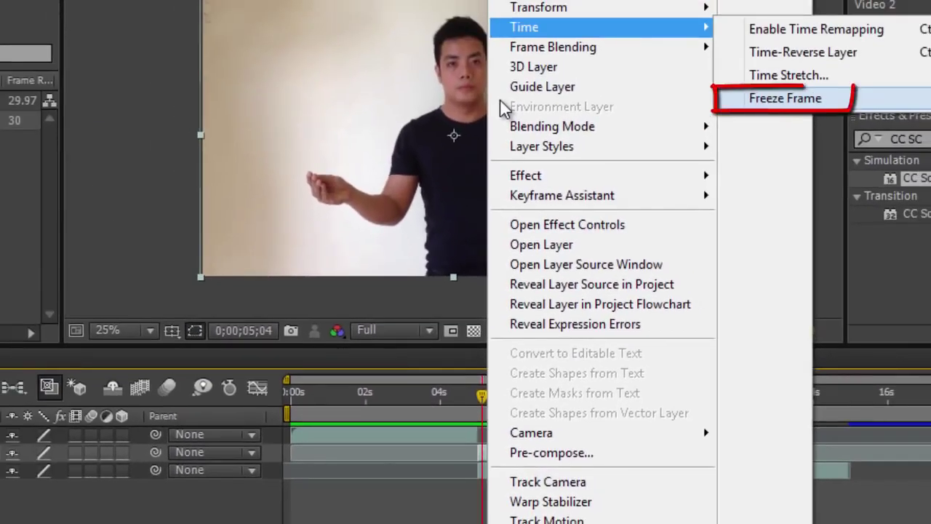
{"action": "left_click", "coordinate": [762, 100]}
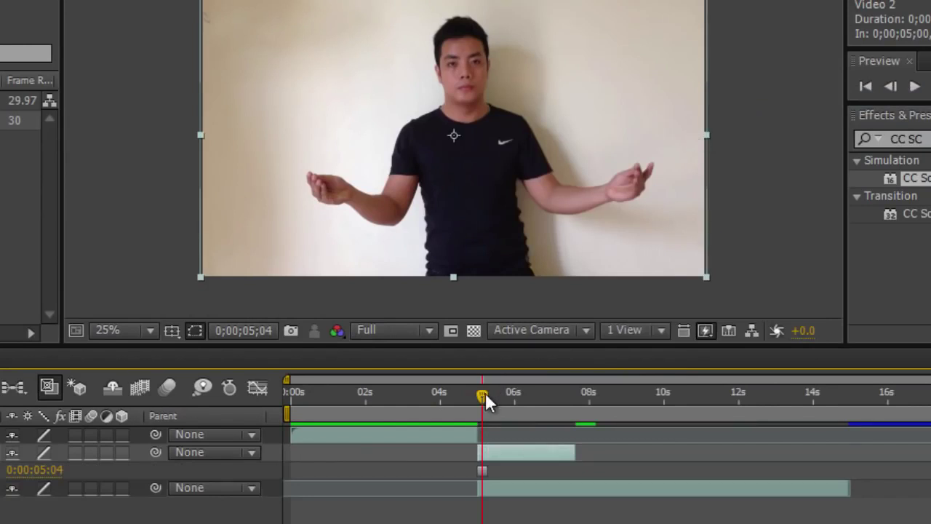
At 0;00;05;06, start a Pen tool mask on Video 2 at the shirt's lower left edge, following the torso up toward the armpit
{"action": "mouse_move", "coordinate": [485, 392]}
{"action": "left_mouse_down"}
{"action": "mouse_move", "coordinate": [529, 388]}
{"action": "mouse_move", "coordinate": [479, 395]}
{"action": "mouse_move", "coordinate": [488, 396]}
{"action": "left_mouse_up"}
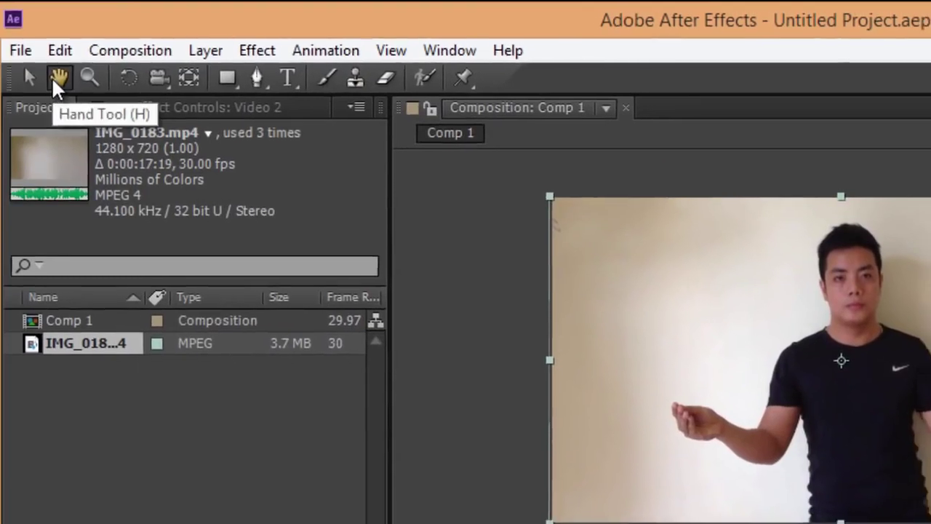
{"action": "left_click", "coordinate": [55, 77]}
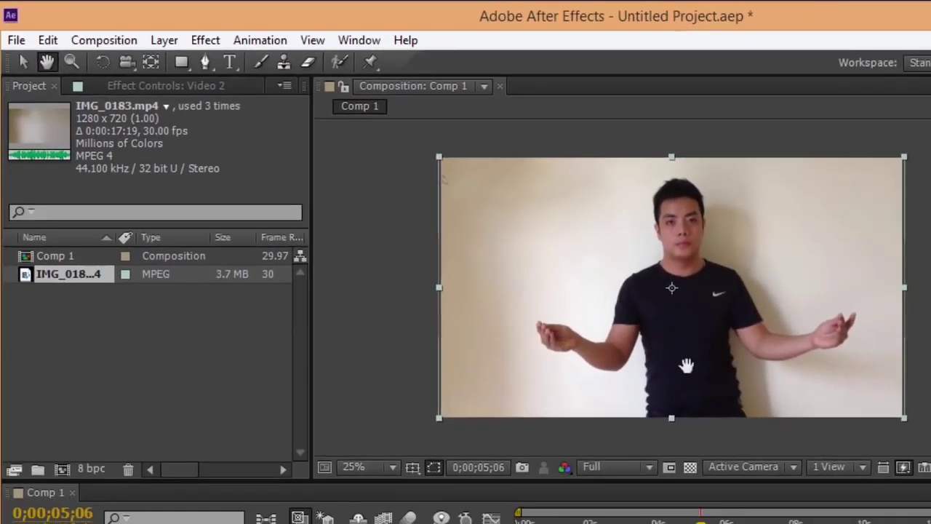
{"action": "scroll", "coordinate": [706, 280], "scroll_direction": "up", "scroll_amount": 4}
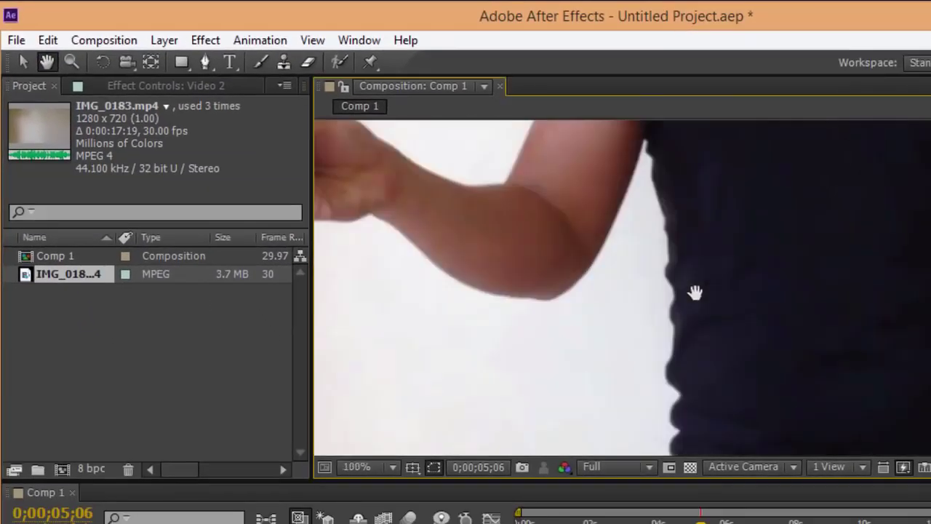
{"action": "left_click_drag", "start_coordinate": [653, 258], "coordinate": [634, 247]}
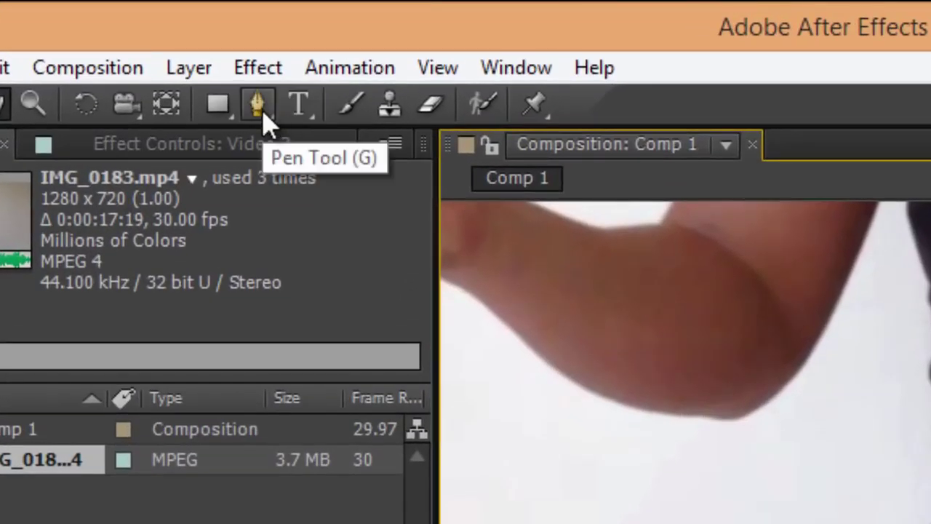
{"action": "left_click", "coordinate": [263, 117]}
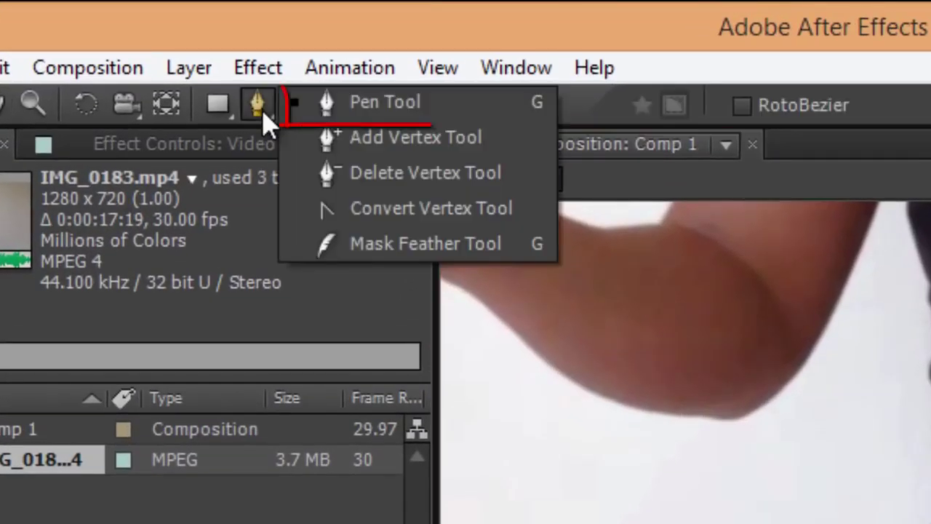
{"action": "left_click", "coordinate": [371, 105]}
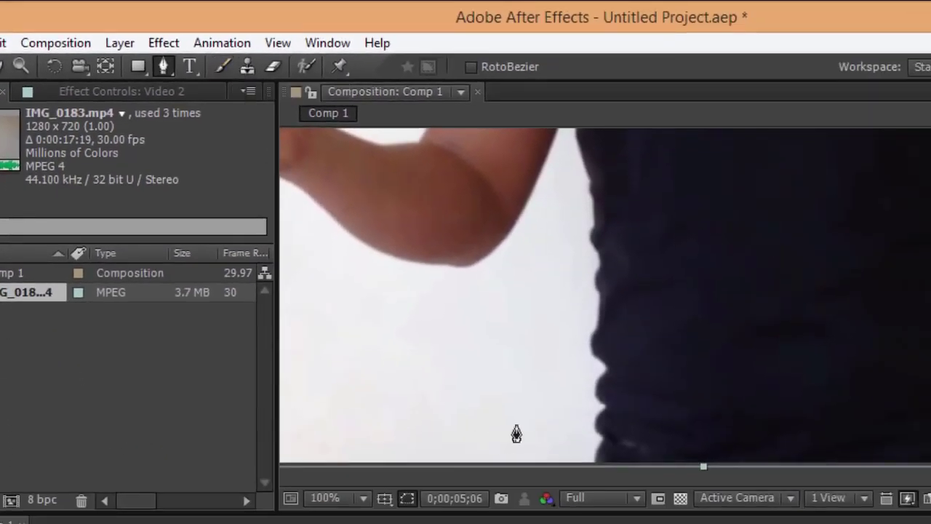
{"action": "left_click", "coordinate": [594, 464]}
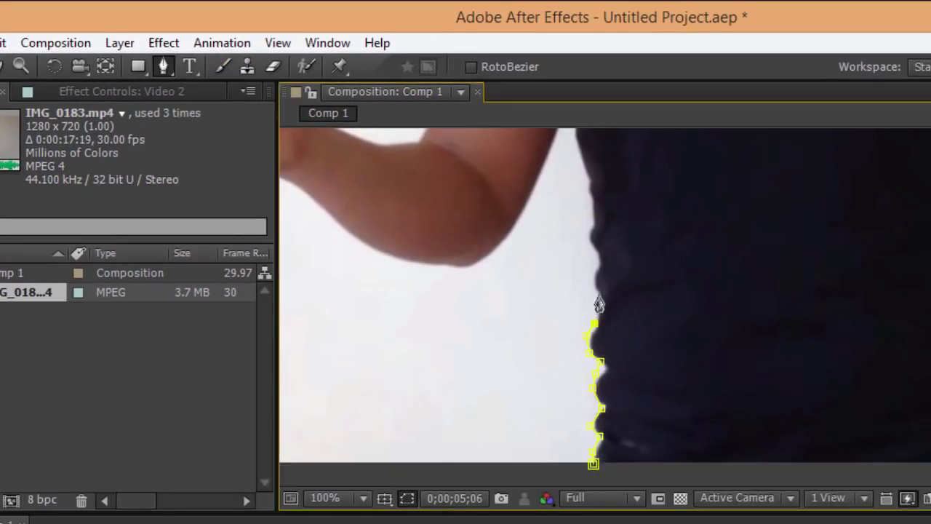
{"action": "scroll", "coordinate": [590, 188], "scroll_direction": "up", "scroll_amount": 1}
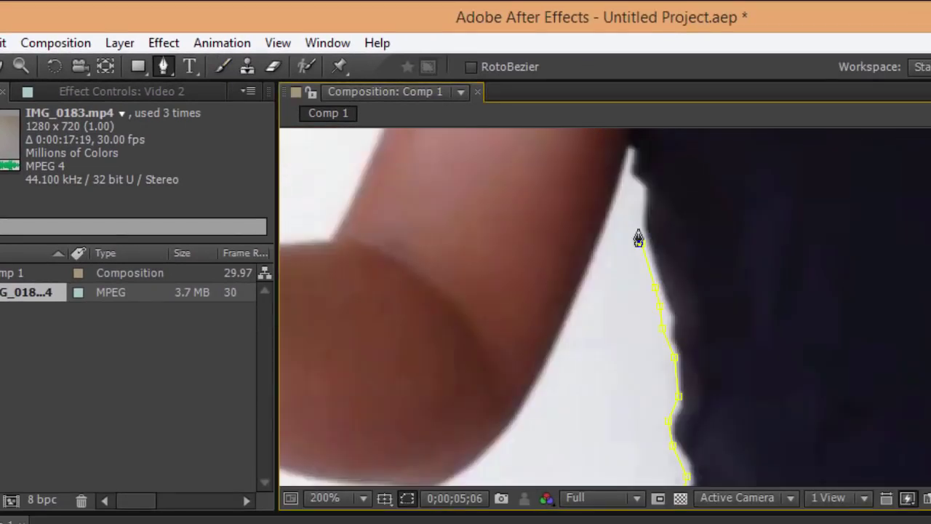
Continue the mask from the armpit down the inner edge of the upper arm on the image's left, toward the elbow
{"action": "left_click", "coordinate": [605, 232]}
{"action": "left_click", "coordinate": [584, 277]}
{"action": "left_click", "coordinate": [573, 314]}
{"action": "left_click", "coordinate": [552, 351]}
{"action": "left_click", "coordinate": [529, 396]}
{"action": "left_click", "coordinate": [512, 432]}
{"action": "left_click", "coordinate": [486, 452]}
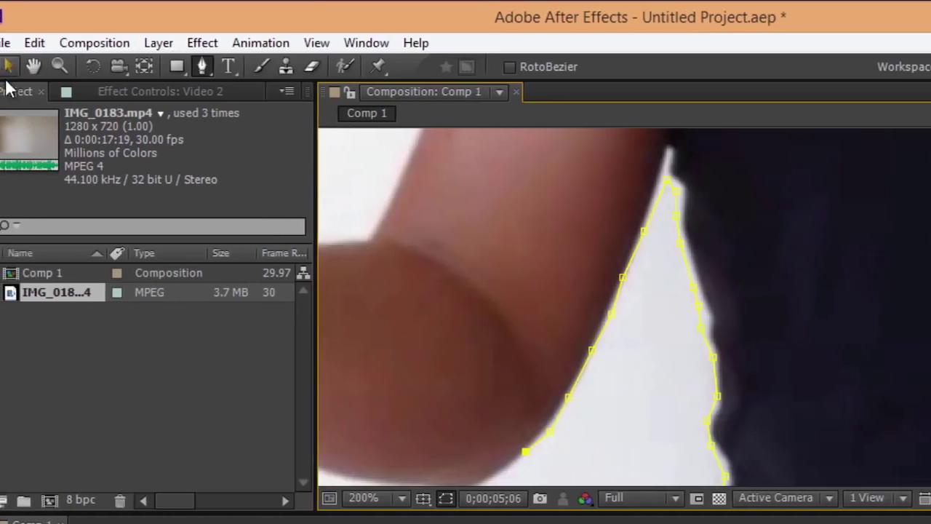
Continue the mask around the elbow and along the forearm's underside to the heel of the hand on the image's left
{"action": "left_click", "coordinate": [5, 65]}
{"action": "left_click_drag", "start_coordinate": [515, 347], "coordinate": [898, 325]}
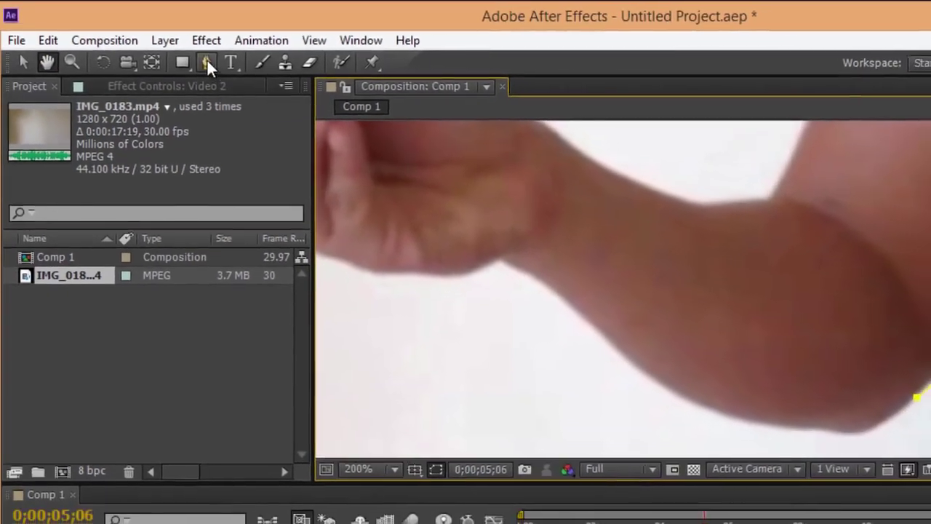
{"action": "left_click", "coordinate": [215, 64]}
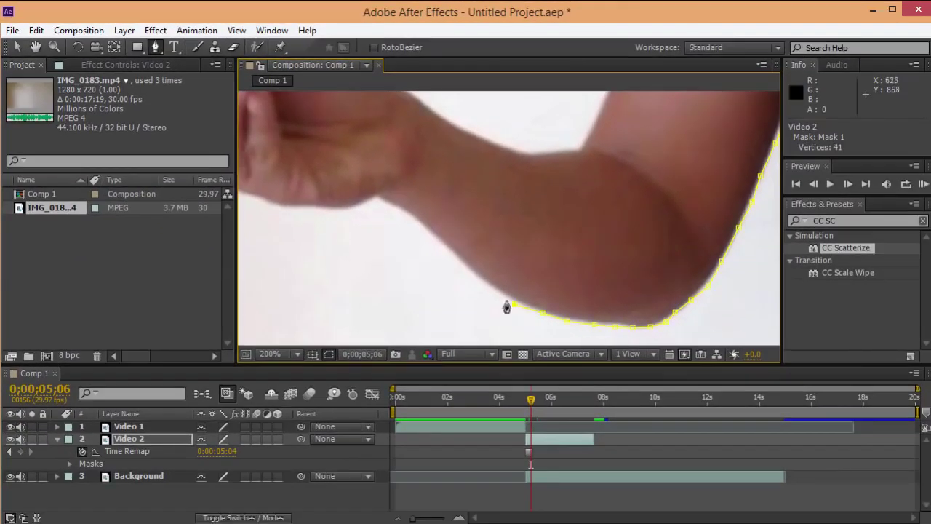
{"action": "left_click", "coordinate": [489, 286]}
{"action": "left_click", "coordinate": [462, 262]}
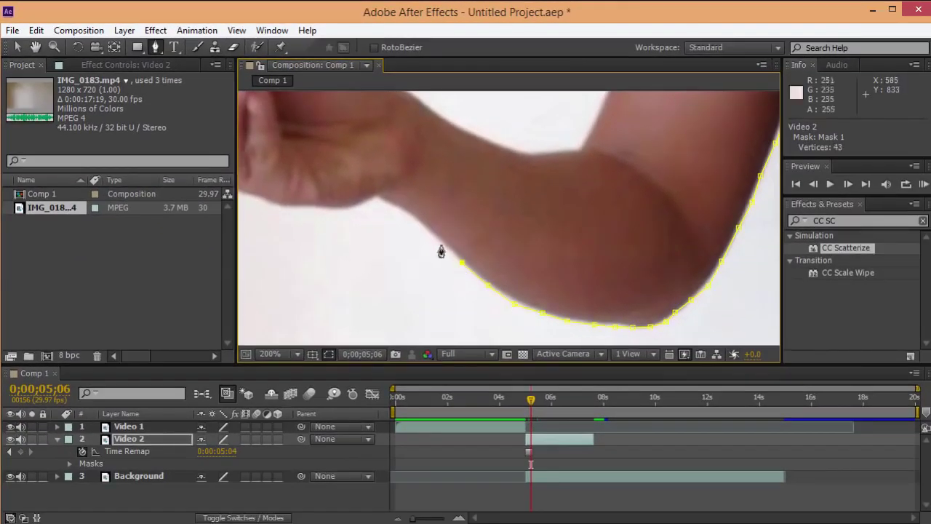
{"action": "left_click", "coordinate": [437, 240]}
{"action": "left_click", "coordinate": [413, 219]}
{"action": "left_click", "coordinate": [375, 199]}
{"action": "left_click", "coordinate": [347, 210]}
{"action": "left_click", "coordinate": [304, 207]}
{"action": "left_click", "coordinate": [285, 210]}
Trace the mask along the lower palm and around the outer edge of the fingers up to the fingertips
{"action": "left_click_drag", "start_coordinate": [269, 211], "coordinate": [382, 306]}
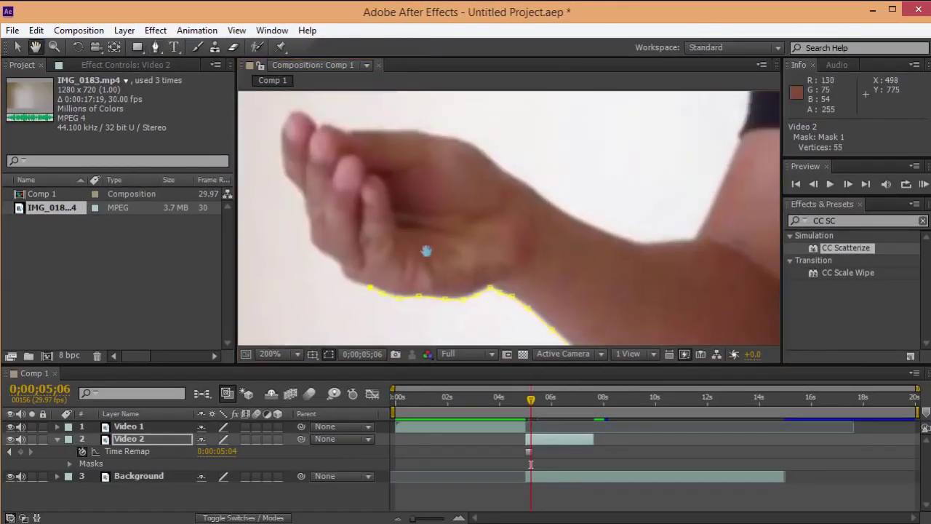
{"action": "left_click", "coordinate": [380, 299]}
{"action": "left_click", "coordinate": [361, 293]}
{"action": "left_click", "coordinate": [350, 289]}
{"action": "left_click", "coordinate": [339, 288]}
{"action": "left_click", "coordinate": [300, 209]}
{"action": "left_click", "coordinate": [294, 195]}
{"action": "left_click", "coordinate": [286, 183]}
{"action": "left_click", "coordinate": [280, 173]}
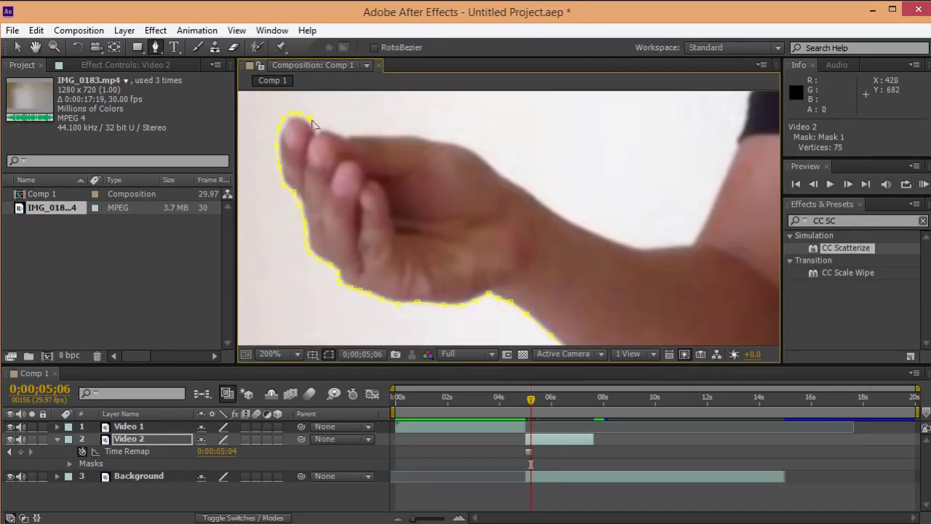
Trace the mask back over the hand, forearm and sleeve on the image's left, up the shoulder to the shirt collar
{"action": "scroll", "coordinate": [570, 221], "scroll_direction": "down", "scroll_amount": 2}
{"action": "left_click_drag", "start_coordinate": [715, 193], "coordinate": [467, 235]}
{"action": "left_click", "coordinate": [372, 291]}
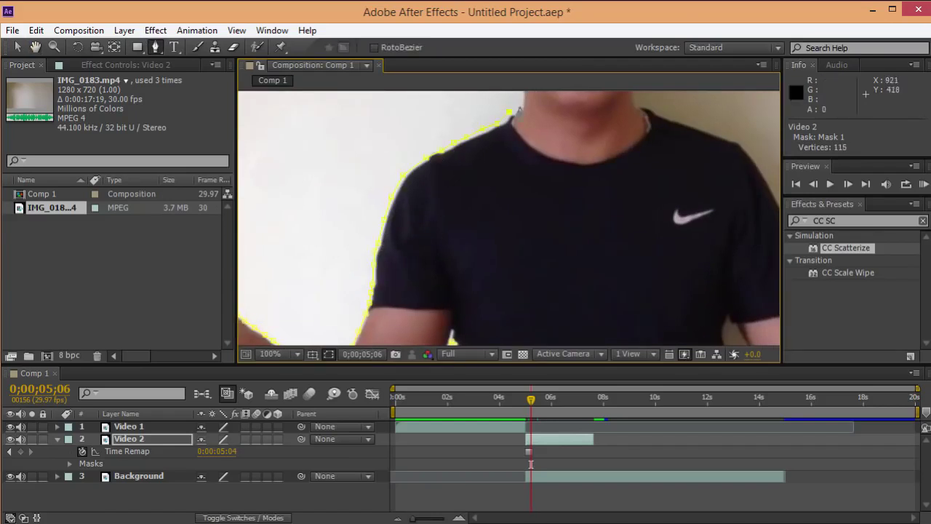
Continue the mask from the collar up the side of the neck to the jaw on the image's left
{"action": "scroll", "coordinate": [519, 111], "scroll_direction": "up", "scroll_amount": 2}
{"action": "scroll", "coordinate": [381, 264], "scroll_direction": "down", "scroll_amount": 2}
{"action": "scroll", "coordinate": [474, 197], "scroll_direction": "up", "scroll_amount": 2}
{"action": "left_click", "coordinate": [582, 313]}
{"action": "left_click", "coordinate": [591, 294]}
{"action": "left_click", "coordinate": [589, 273]}
{"action": "left_click", "coordinate": [586, 250]}
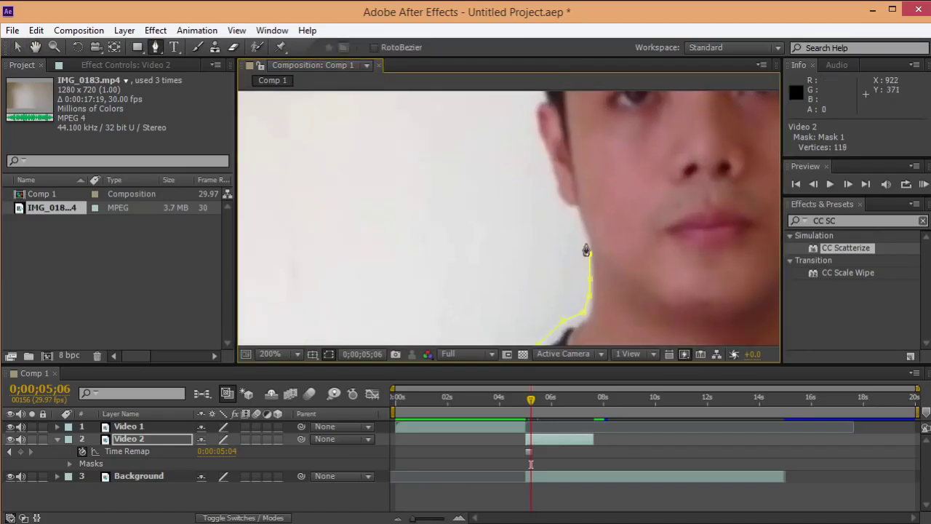
Trace the mask past the ear and around the hair, over the top of the head to its opposite side
{"action": "left_click_drag", "start_coordinate": [545, 94], "coordinate": [458, 313]}
{"action": "left_click", "coordinate": [456, 293]}
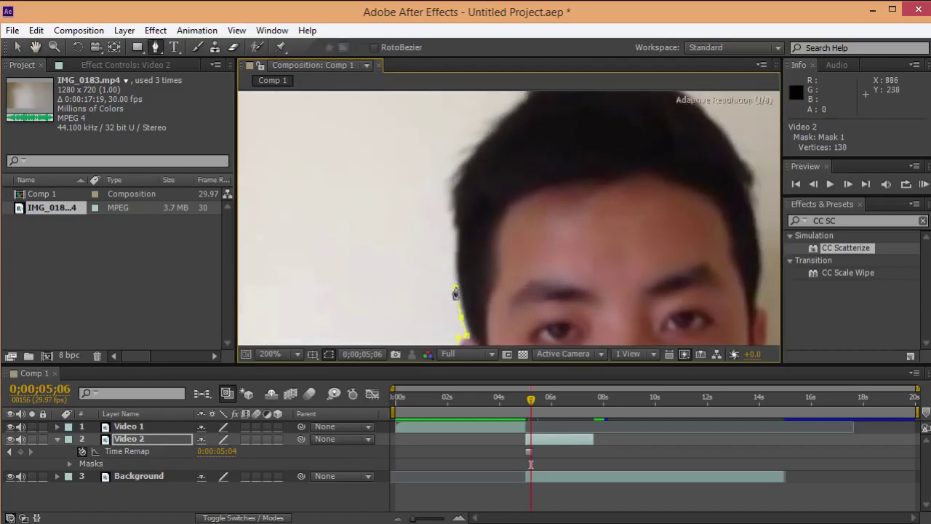
{"action": "left_click", "coordinate": [486, 140]}
{"action": "left_click_drag", "start_coordinate": [526, 89], "coordinate": [379, 149]}
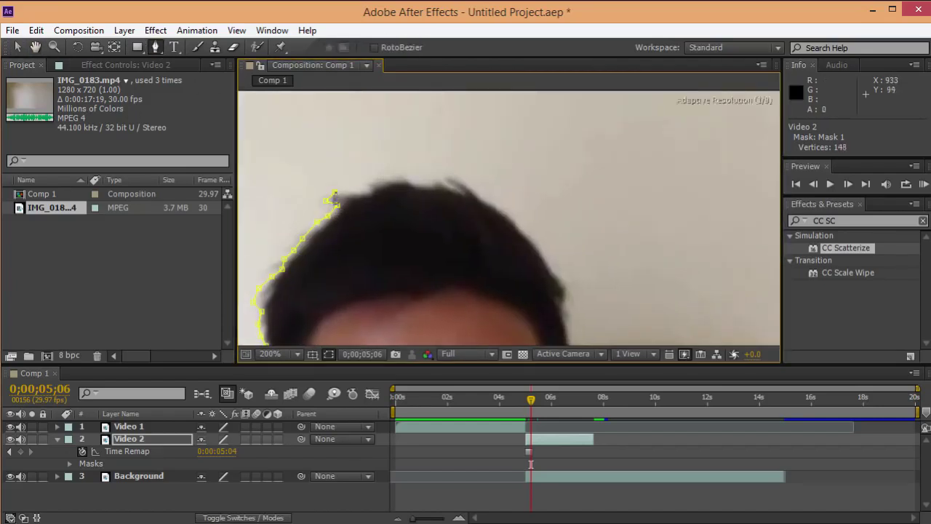
{"action": "scroll", "coordinate": [568, 280], "scroll_direction": "down", "scroll_amount": 2}
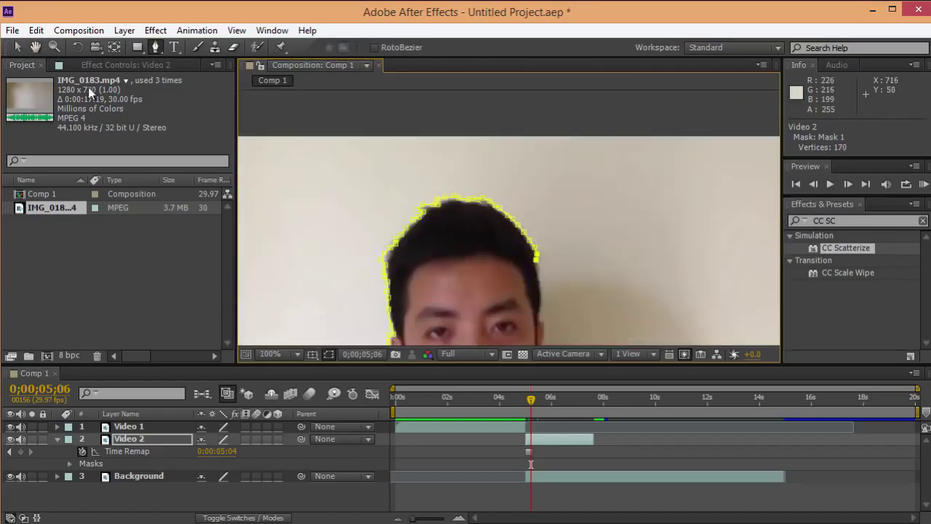
Continue the mask down the hair, ear and jaw on the image's right side of the head
{"action": "scroll", "coordinate": [342, 109], "scroll_direction": "up", "scroll_amount": 2}
{"action": "left_click", "coordinate": [341, 99]}
{"action": "left_click", "coordinate": [339, 110]}
{"action": "left_click", "coordinate": [344, 130]}
{"action": "left_click", "coordinate": [347, 154]}
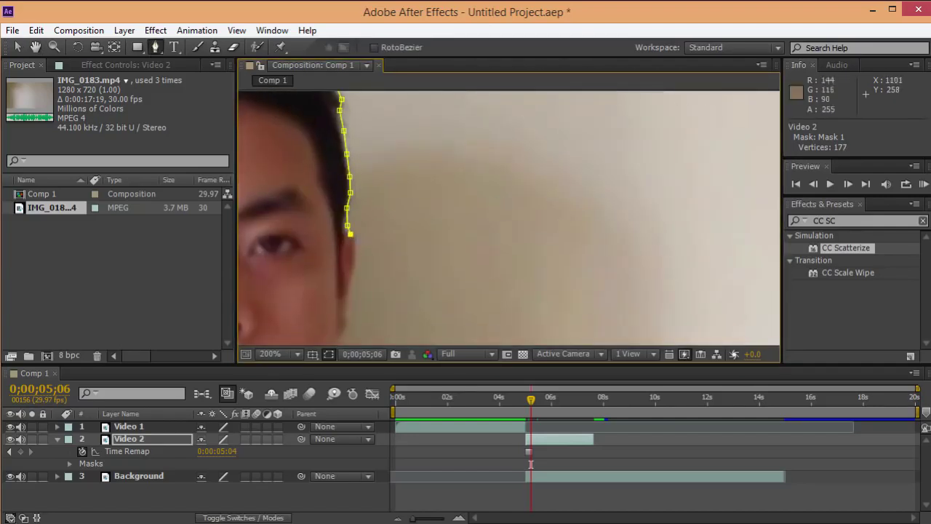
{"action": "scroll", "coordinate": [352, 289], "scroll_direction": "down", "scroll_amount": 3}
{"action": "left_click", "coordinate": [370, 131]}
{"action": "left_click", "coordinate": [367, 146]}
{"action": "left_click", "coordinate": [363, 155]}
{"action": "left_click", "coordinate": [359, 163]}
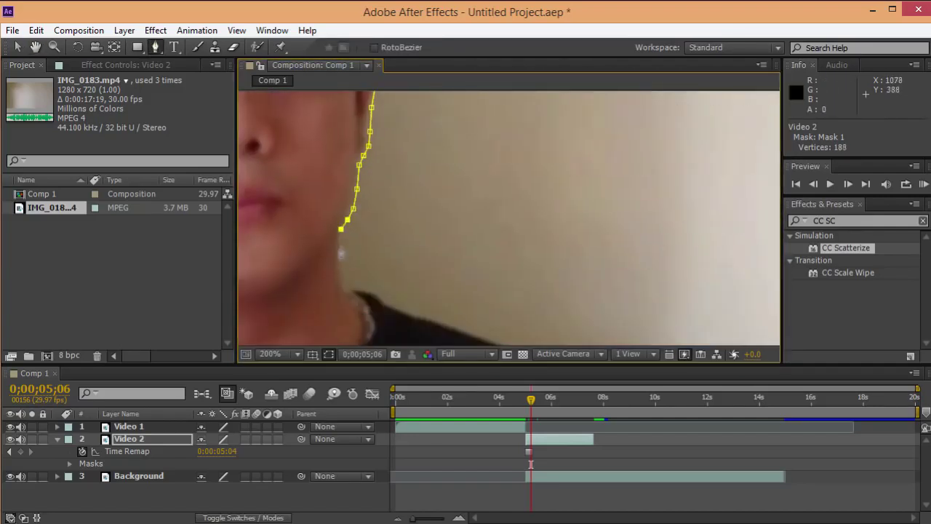
Trace the mask along the shoulder on the image's right and down the outer edge of the sleeve
{"action": "left_click", "coordinate": [477, 333]}
{"action": "left_click_drag", "start_coordinate": [477, 333], "coordinate": [297, 173]}
{"action": "left_click", "coordinate": [325, 182]}
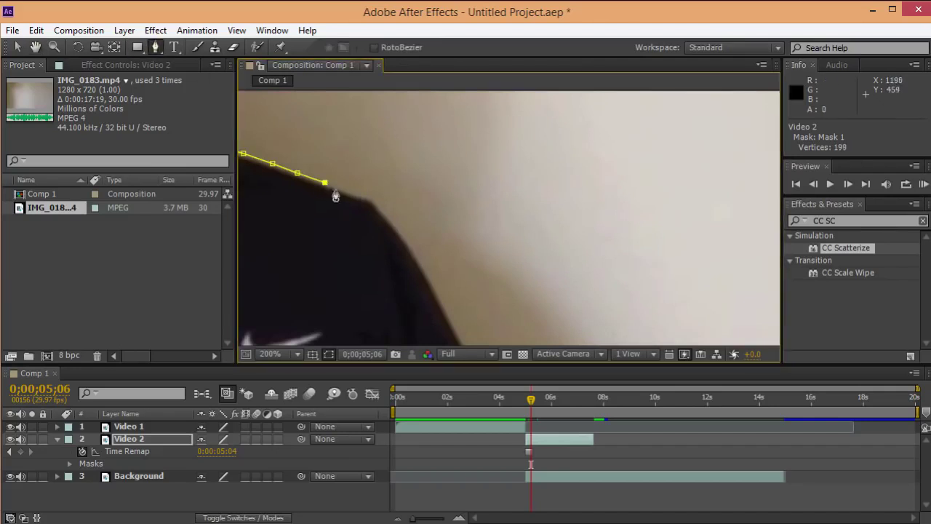
{"action": "left_click", "coordinate": [409, 251]}
{"action": "left_click", "coordinate": [431, 289]}
{"action": "left_click", "coordinate": [453, 327]}
{"action": "scroll", "coordinate": [453, 327], "scroll_direction": "down", "scroll_amount": 1}
{"action": "left_click", "coordinate": [357, 146]}
{"action": "left_click", "coordinate": [385, 197]}
{"action": "left_click", "coordinate": [422, 256]}
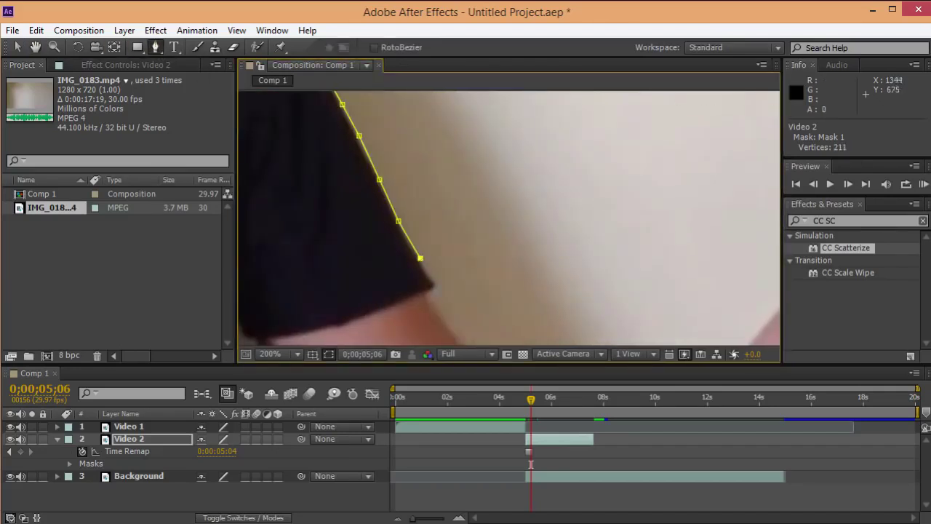
Continue the mask from the sleeve hem along the forearm's upper edge to the base of the hand on the image's right
{"action": "left_click_drag", "start_coordinate": [421, 255], "coordinate": [452, 159]}
{"action": "left_click", "coordinate": [590, 183]}
{"action": "left_click", "coordinate": [604, 175]}
{"action": "left_click", "coordinate": [613, 165]}
{"action": "left_click", "coordinate": [619, 156]}
{"action": "left_click", "coordinate": [632, 149]}
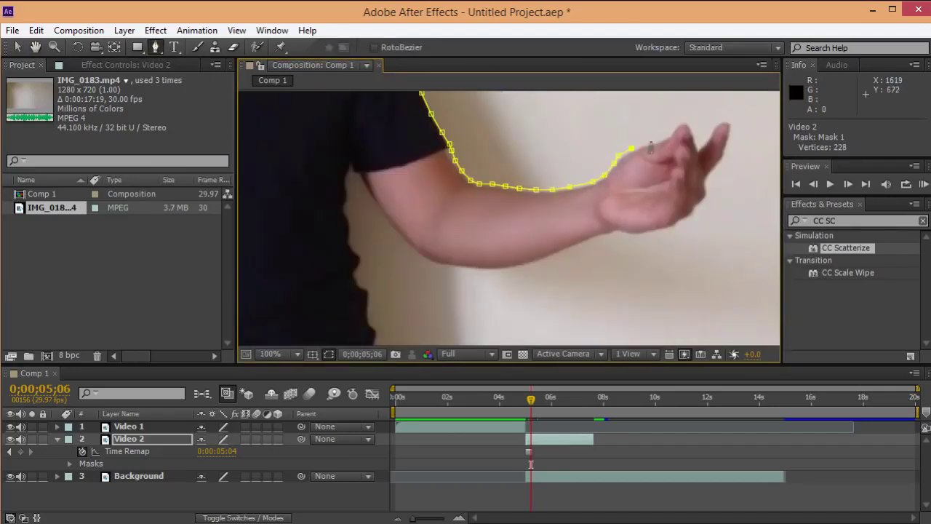
Trace the mask around the fingertips, down the back of the fingers and along the underside of the palm to the wrist
{"action": "left_click", "coordinate": [731, 135]}
{"action": "left_click", "coordinate": [722, 158]}
{"action": "left_click", "coordinate": [713, 179]}
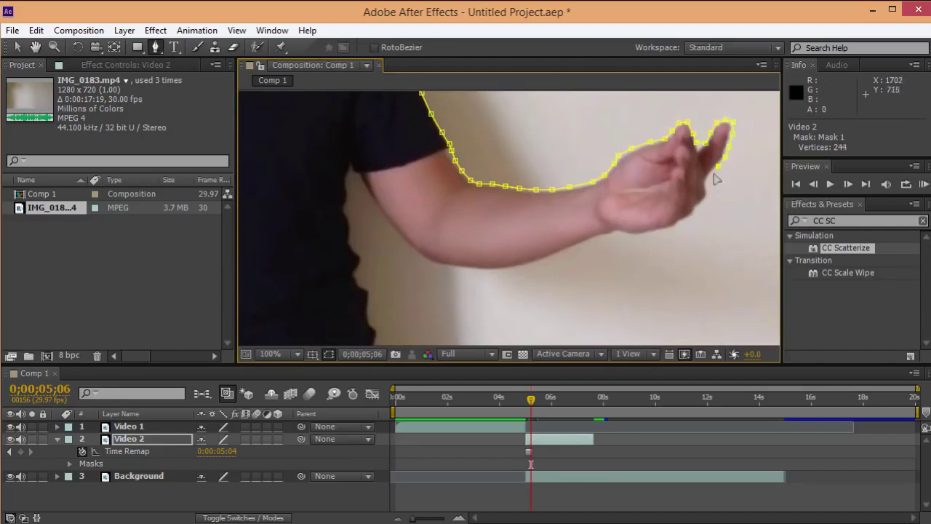
{"action": "left_click", "coordinate": [706, 195]}
{"action": "left_click", "coordinate": [697, 212]}
{"action": "left_click", "coordinate": [688, 222]}
{"action": "left_click", "coordinate": [660, 230]}
{"action": "left_click", "coordinate": [642, 237]}
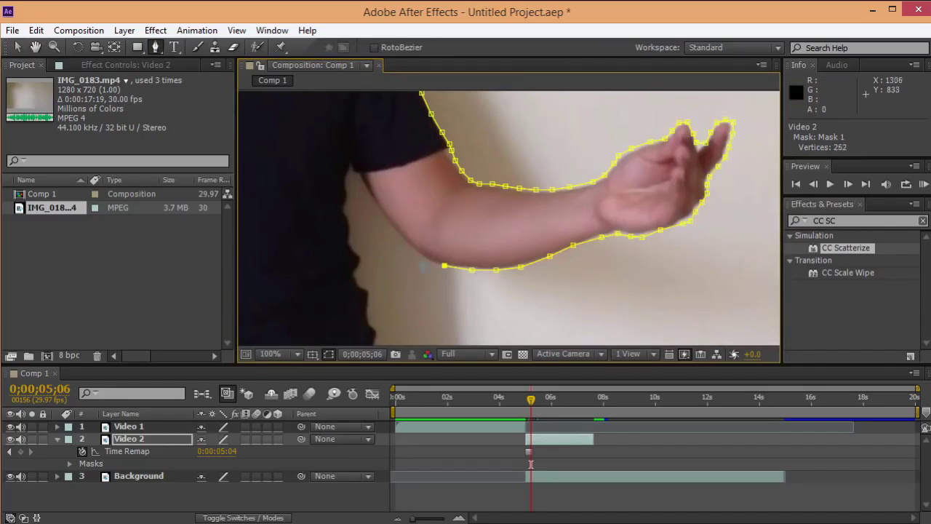
Trace the mask along the underside of the forearm and elbow up to the armpit on the image's right
{"action": "left_click", "coordinate": [423, 258]}
{"action": "left_click", "coordinate": [404, 241]}
{"action": "left_click", "coordinate": [384, 220]}
{"action": "left_click", "coordinate": [369, 197]}
{"action": "left_click", "coordinate": [357, 176]}
{"action": "left_click", "coordinate": [350, 169]}
Continue the mask from the armpit down the shirt's side on the image's right to the frame's lower edge
{"action": "left_click", "coordinate": [348, 186]}
{"action": "left_click", "coordinate": [346, 207]}
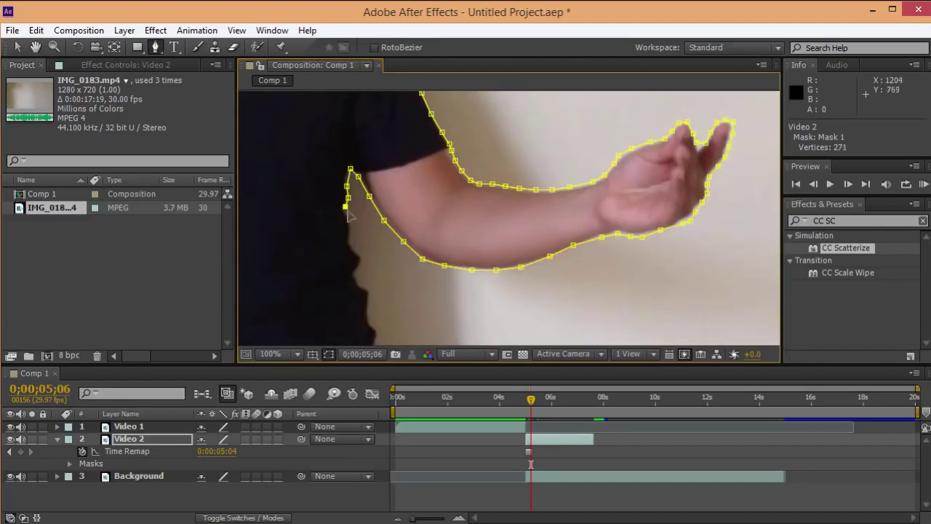
{"action": "left_click", "coordinate": [369, 294]}
{"action": "left_click", "coordinate": [369, 306]}
{"action": "left_click", "coordinate": [369, 316]}
{"action": "left_click", "coordinate": [375, 330]}
{"action": "left_click_drag", "start_coordinate": [379, 342], "coordinate": [403, 195]}
{"action": "left_click", "coordinate": [402, 194]}
{"action": "left_click", "coordinate": [408, 212]}
{"action": "left_click", "coordinate": [408, 236]}
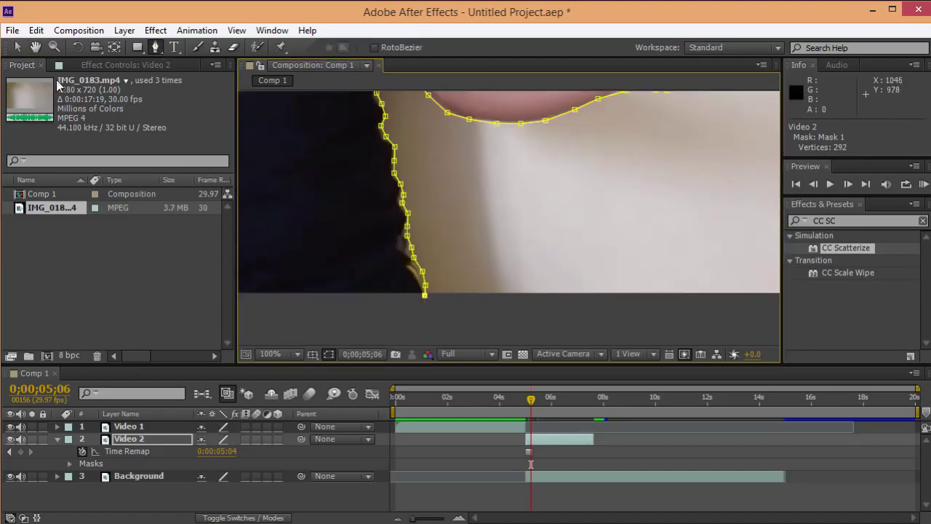
Close the mask along the frame's lower edge by joining the last vertex to the starting vertex at the shirt's other side
{"action": "key", "text": "v"}
{"action": "scroll", "coordinate": [255, 152], "scroll_direction": "left", "scroll_amount": 5}
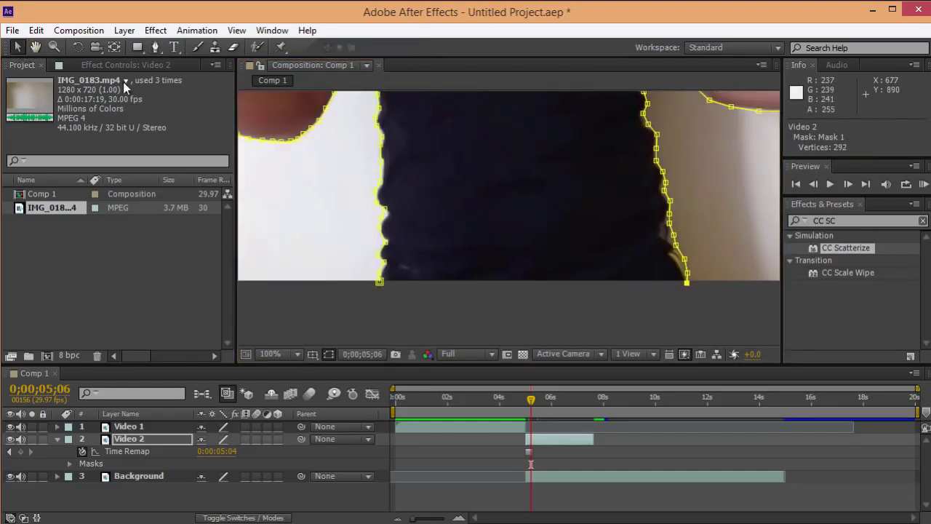
{"action": "left_click", "coordinate": [155, 47]}
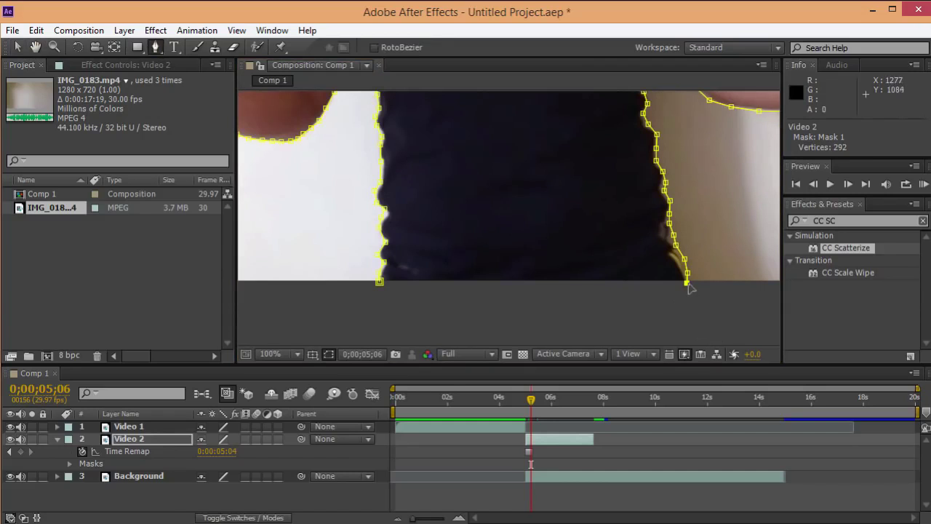
{"action": "left_click", "coordinate": [689, 286]}
{"action": "left_click", "coordinate": [379, 286]}
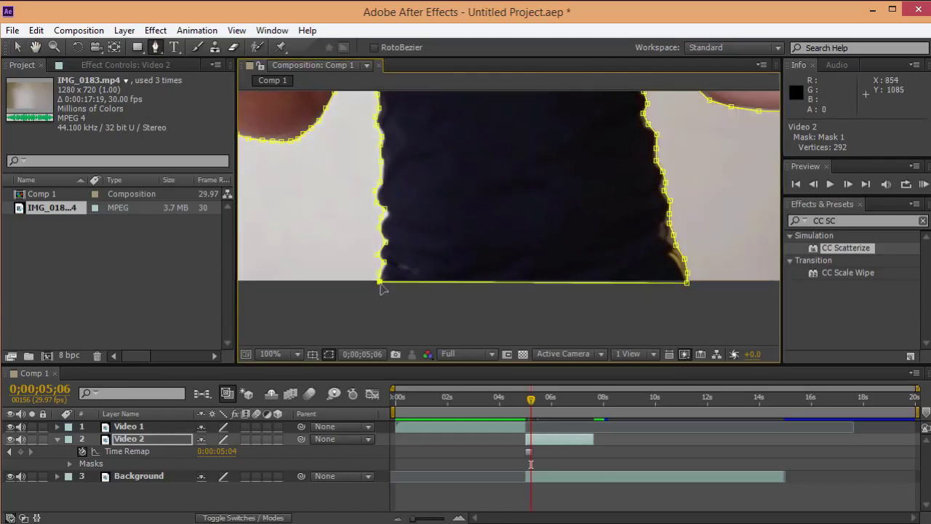
{"action": "scroll", "coordinate": [449, 227], "scroll_direction": "down", "scroll_amount": 4}
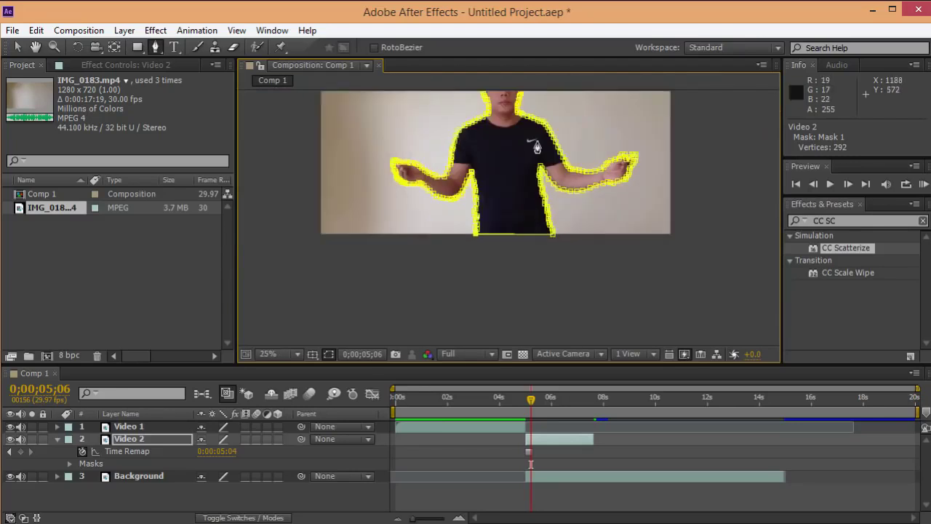
{"action": "left_click", "coordinate": [35, 46]}
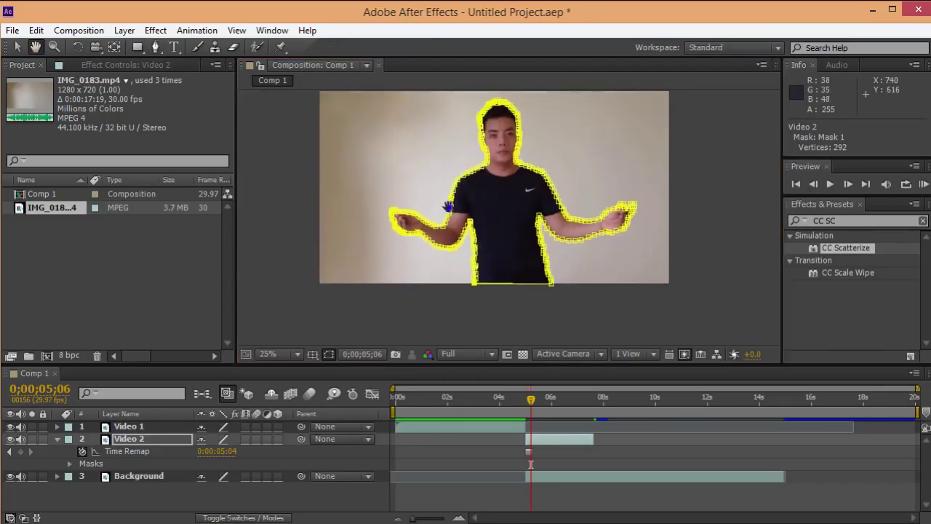
{"action": "left_click_drag", "start_coordinate": [450, 204], "coordinate": [442, 216]}
{"action": "scroll", "coordinate": [518, 210], "scroll_direction": "up", "scroll_amount": 2}
{"action": "scroll", "coordinate": [542, 204], "scroll_direction": "down", "scroll_amount": 2}
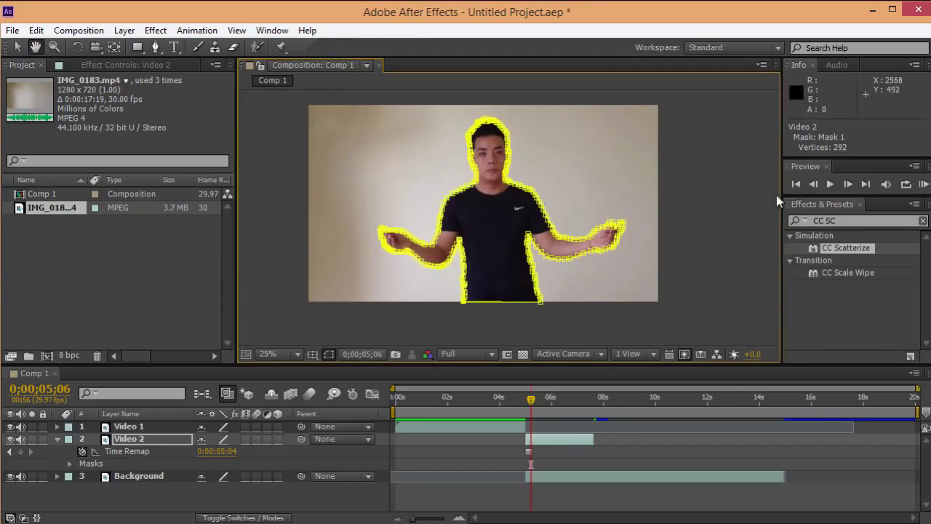
Search the effects for "CC SC" and apply CC Scatterize to the Video 2 layer
{"action": "left_click", "coordinate": [922, 221]}
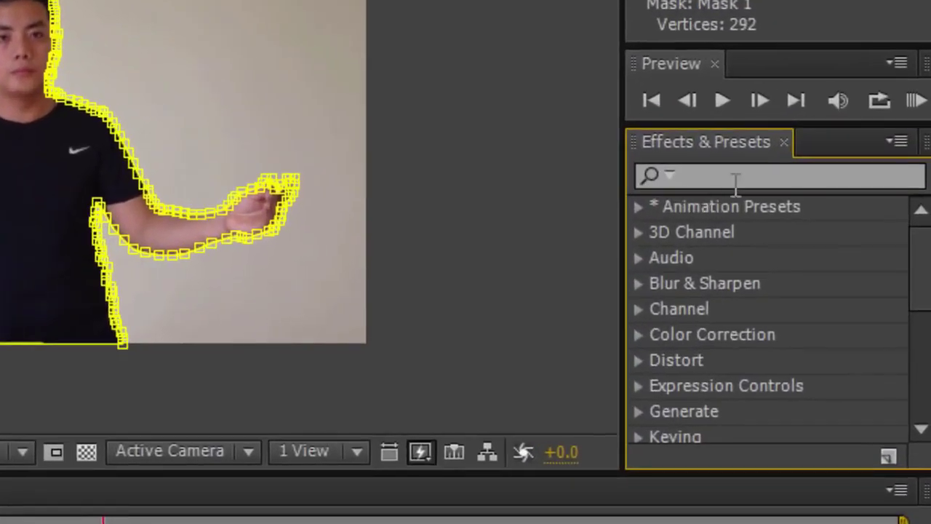
{"action": "left_click", "coordinate": [745, 179]}
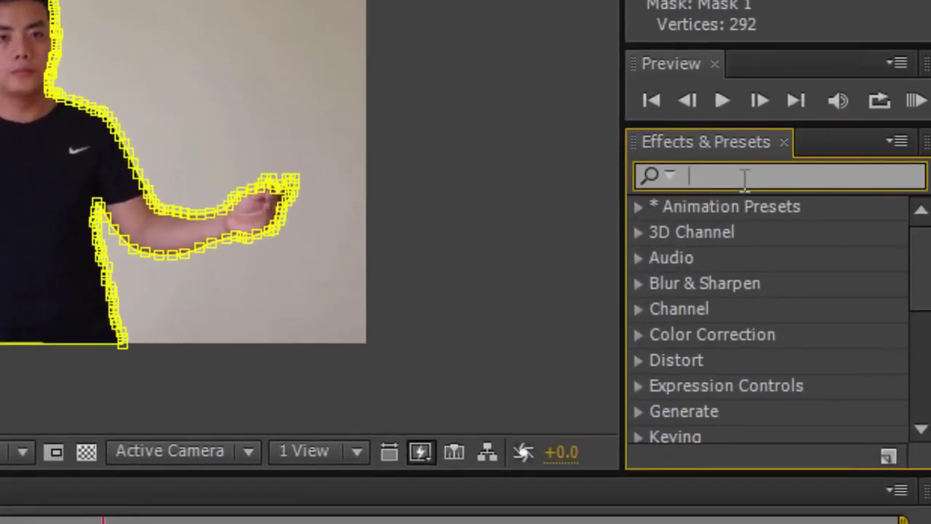
{"action": "type", "text": "CC"}
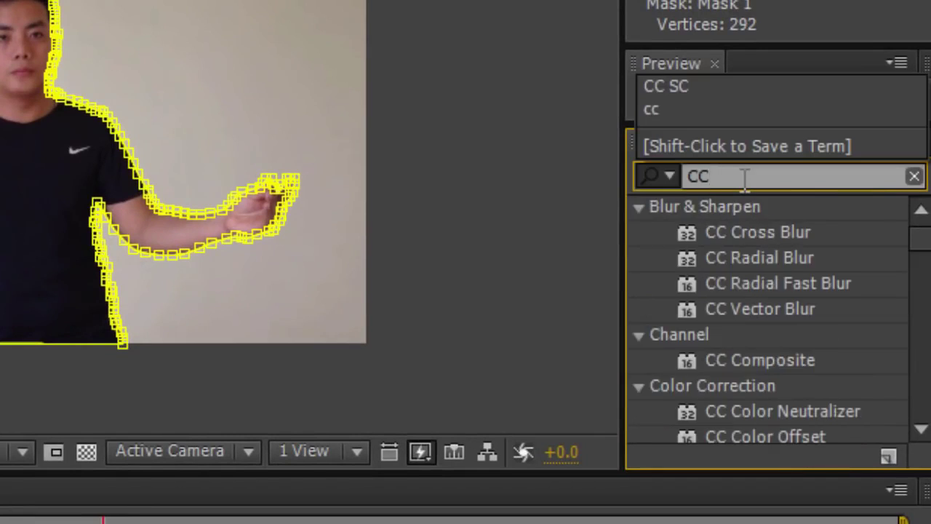
{"action": "type", "text": " SC"}
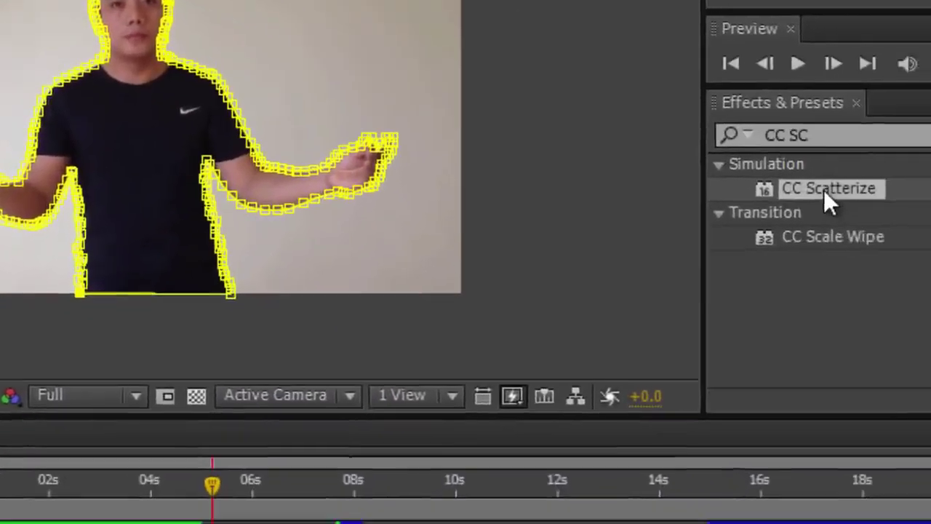
{"action": "left_click_drag", "start_coordinate": [930, 355], "coordinate": [930, 378]}
{"action": "left_click_drag", "start_coordinate": [711, 160], "coordinate": [0, 497]}
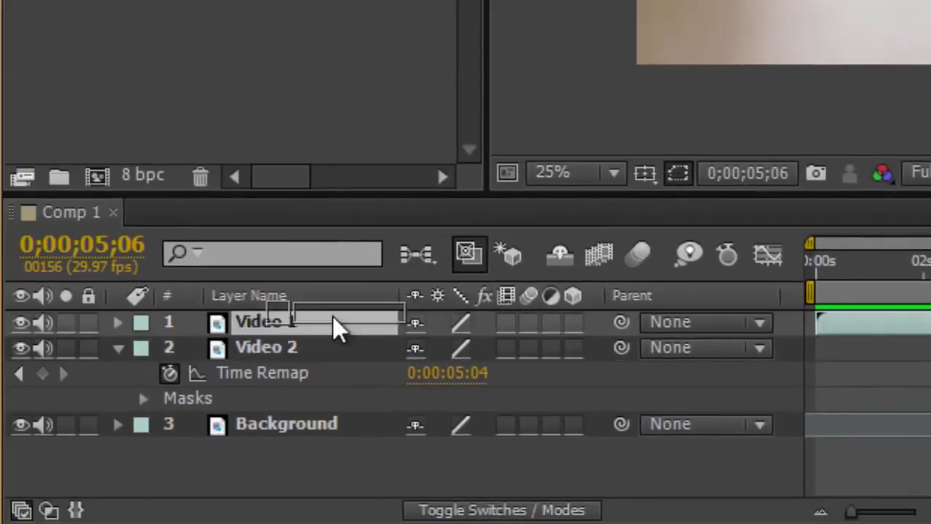
{"action": "left_click_drag", "start_coordinate": [333, 318], "coordinate": [273, 347]}
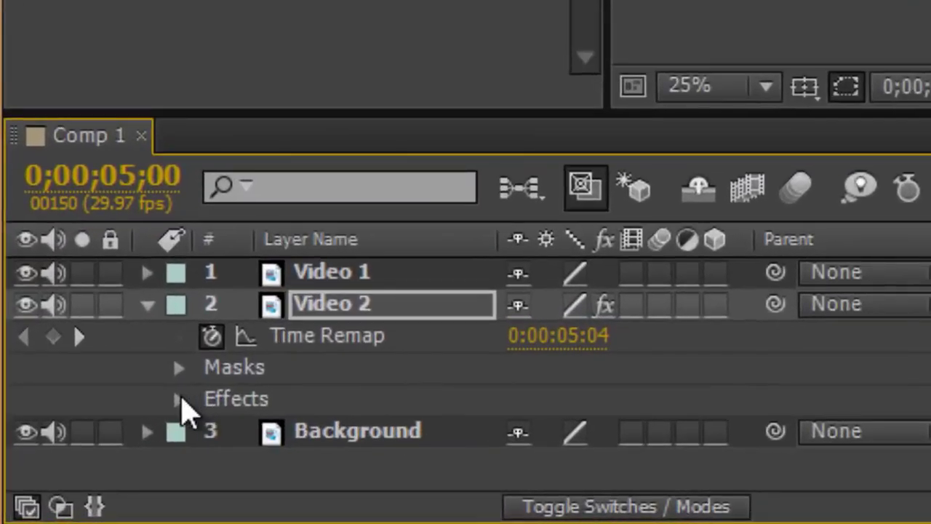
Reveal the CC Scatterize properties of Video 2 and add a Scatter keyframe of 0.0 at 0;00;05;00
{"action": "left_click", "coordinate": [179, 400]}
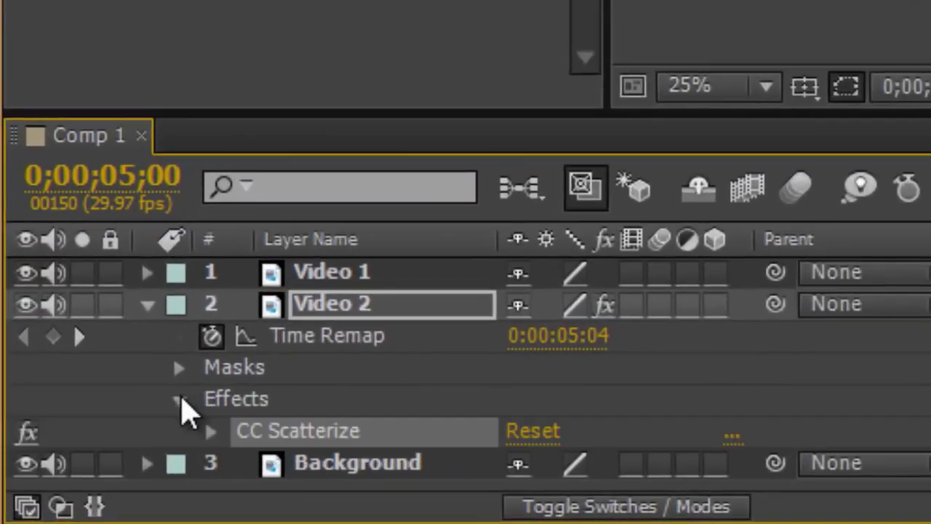
{"action": "left_click", "coordinate": [211, 434]}
{"action": "scroll", "coordinate": [247, 431], "scroll_direction": "down", "scroll_amount": 3}
{"action": "scroll", "coordinate": [301, 407], "scroll_direction": "down", "scroll_amount": 1}
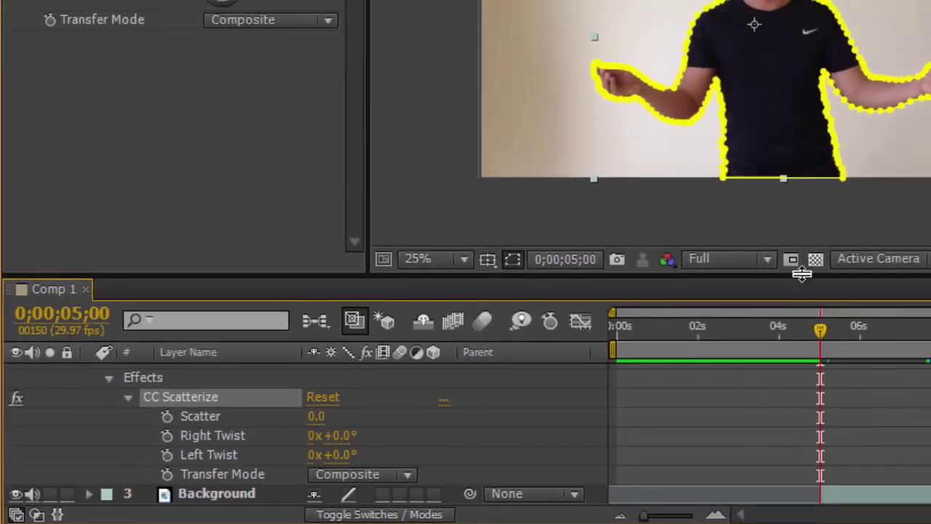
{"action": "left_click_drag", "start_coordinate": [802, 273], "coordinate": [843, 180]}
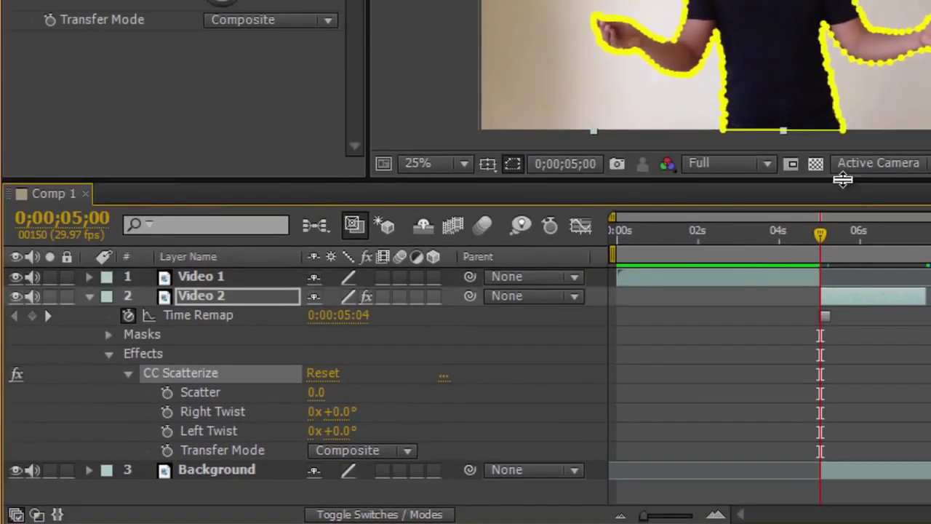
{"action": "left_click", "coordinate": [167, 392]}
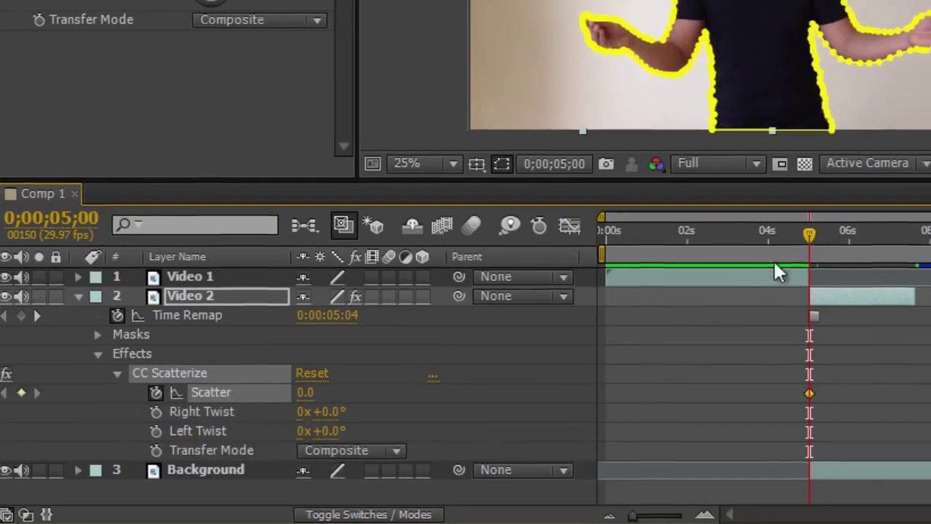
Set Scatter to 500 at 0;00;07;18, the end of the Video 2 clip
{"action": "left_click_drag", "start_coordinate": [754, 231], "coordinate": [854, 231]}
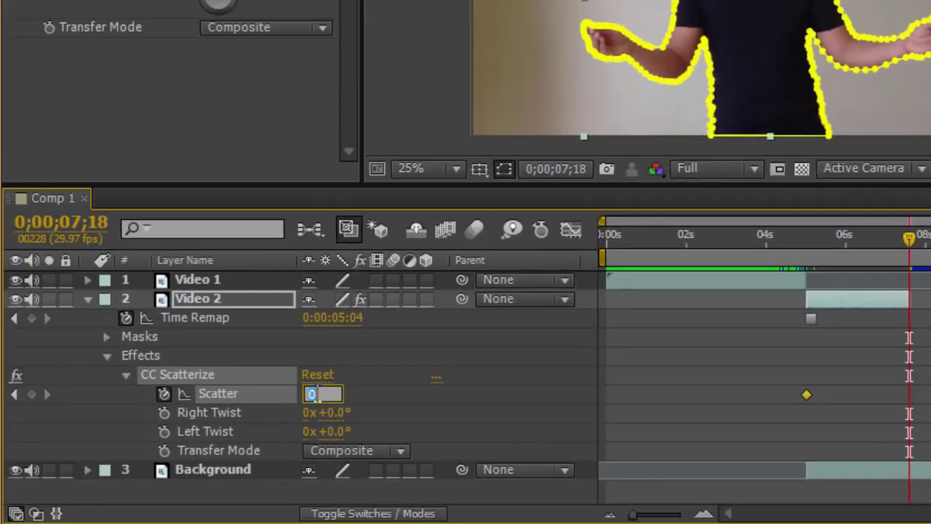
{"action": "left_click", "coordinate": [322, 394]}
{"action": "type", "text": "5"}
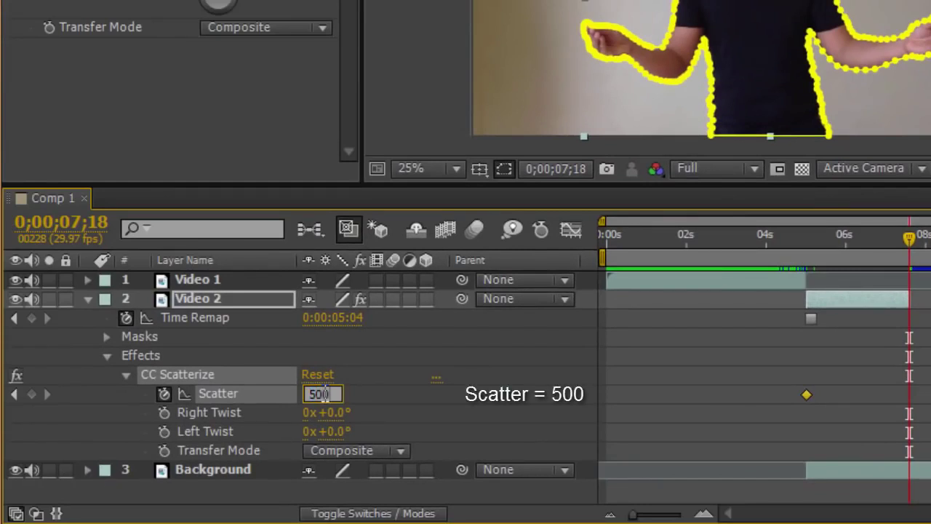
{"action": "type", "text": "00"}
{"action": "key", "text": "Return"}
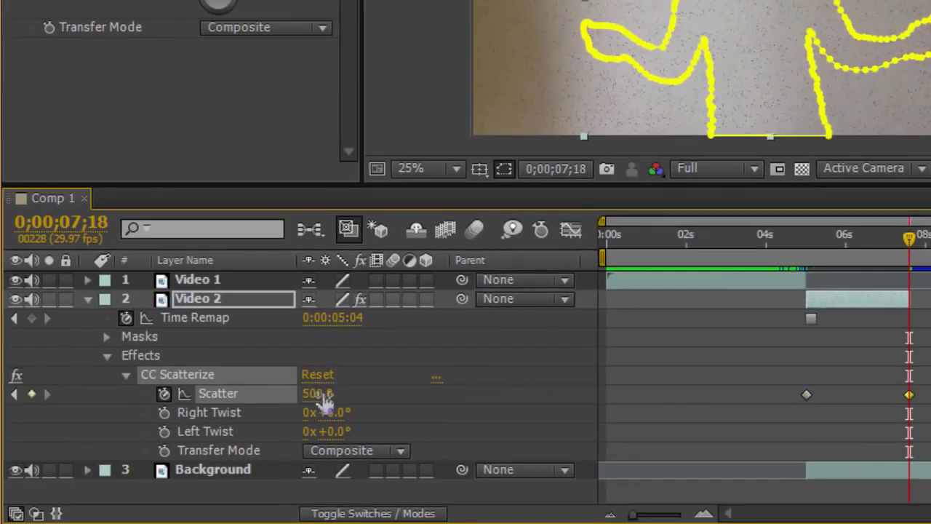
Scrub through and preview the Scatter animation on Video 2
{"action": "mouse_move", "coordinate": [816, 238]}
{"action": "left_mouse_down"}
{"action": "mouse_move", "coordinate": [833, 242]}
{"action": "mouse_move", "coordinate": [817, 238]}
{"action": "left_mouse_up"}
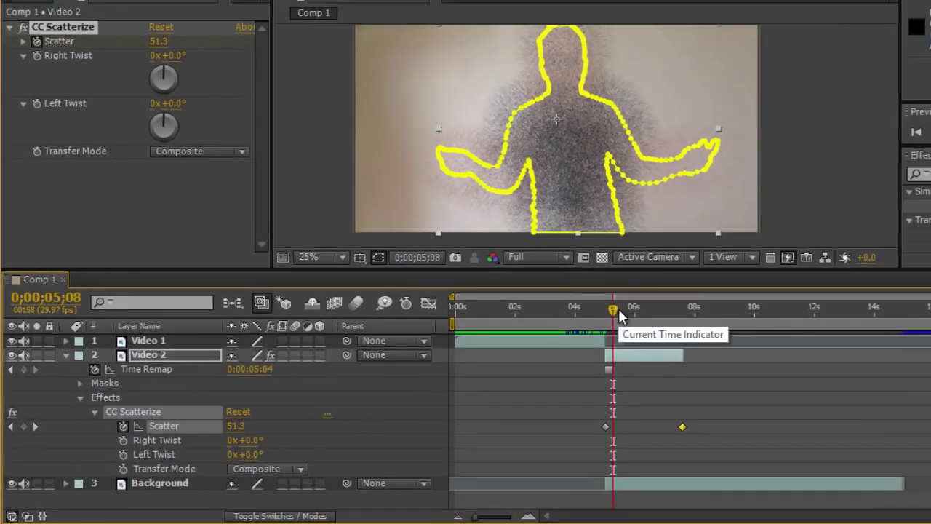
{"action": "key", "text": "0"}
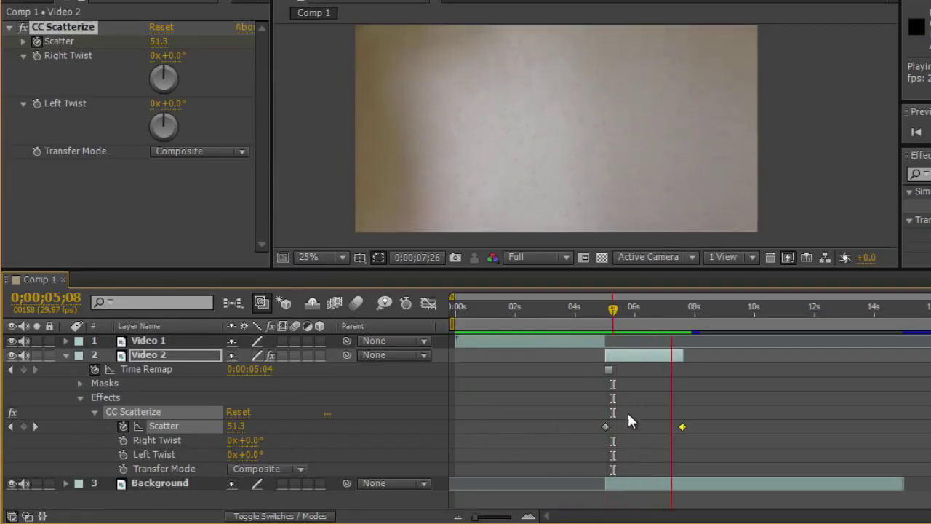
{"action": "left_click", "coordinate": [611, 311]}
Add a Right Twist keyframe at 0;00;05;00 and set Right Twist to 1x+2.2° at 0;00;05;25
{"action": "key", "text": "j"}
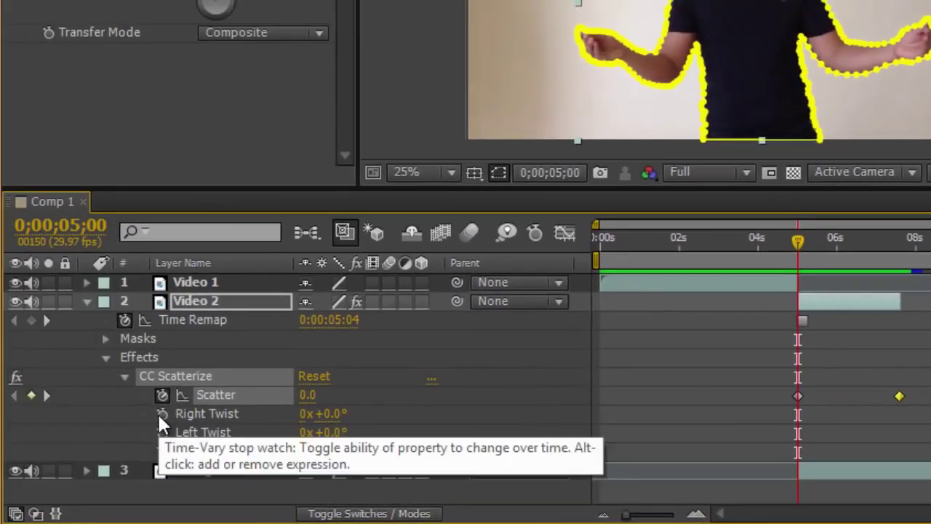
{"action": "left_click", "coordinate": [160, 414]}
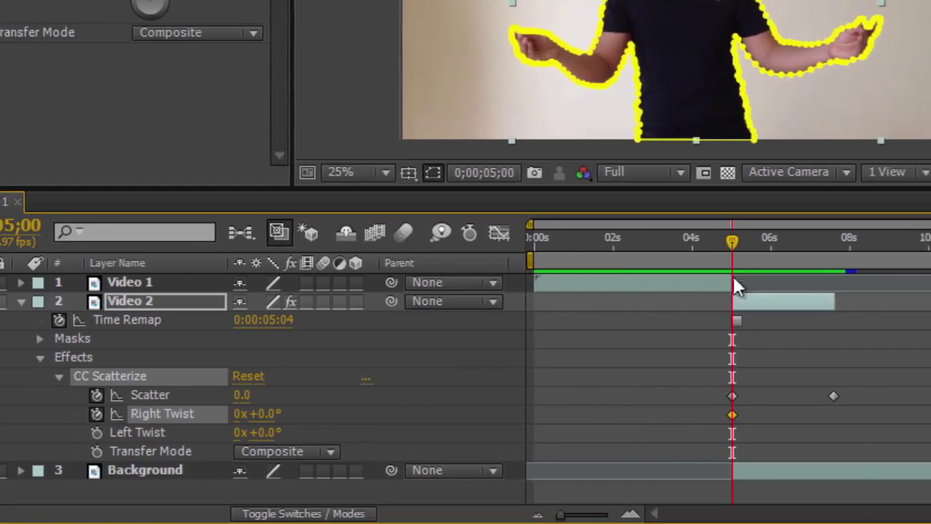
{"action": "left_click_drag", "start_coordinate": [693, 244], "coordinate": [725, 246]}
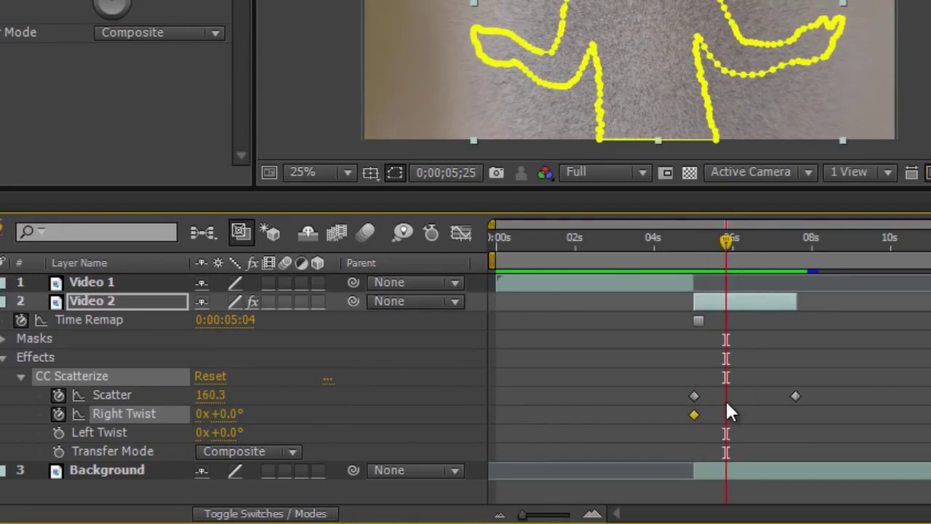
{"action": "left_click", "coordinate": [202, 415]}
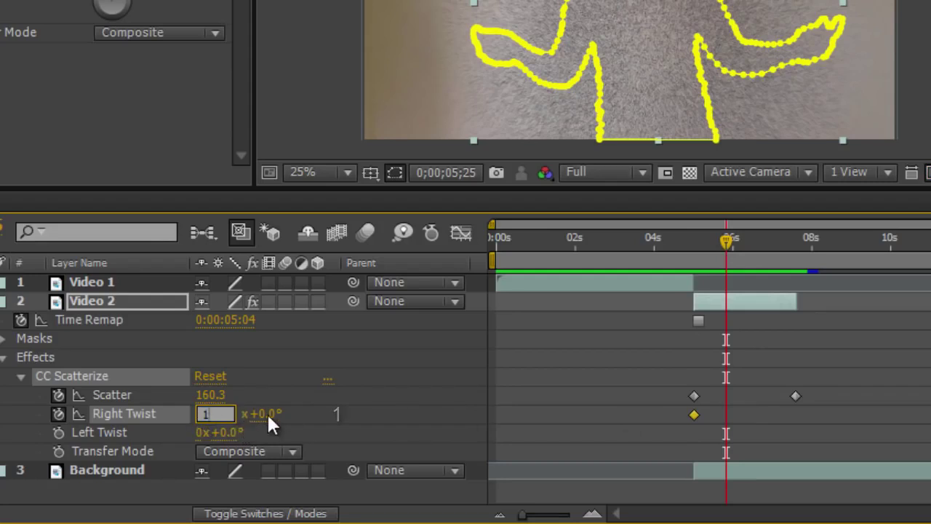
{"action": "key", "text": "Return"}
{"action": "left_click", "coordinate": [226, 413]}
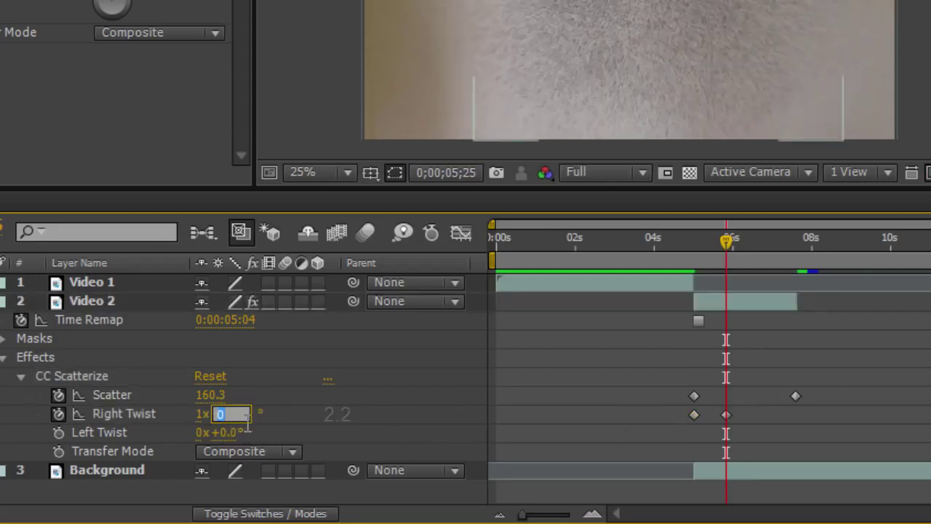
{"action": "type", "text": "2."}
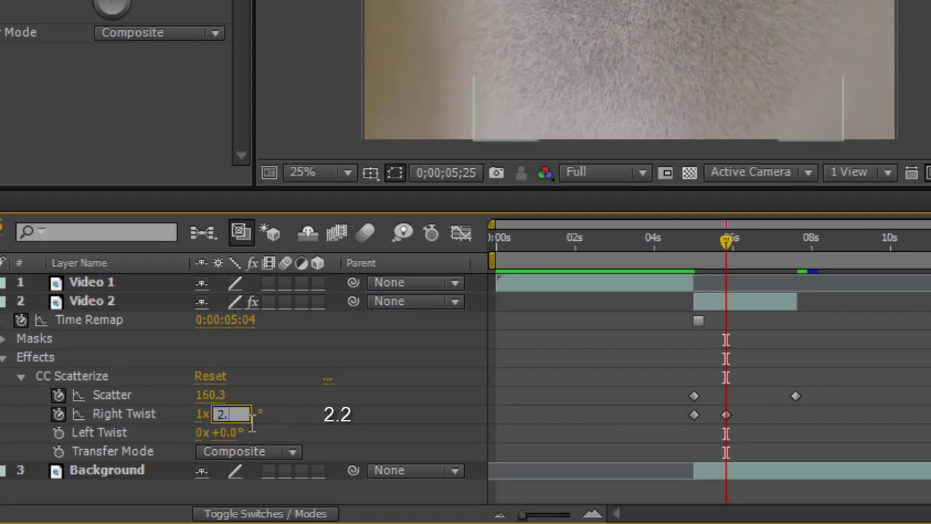
{"action": "type", "text": "2"}
{"action": "key", "text": "Return"}
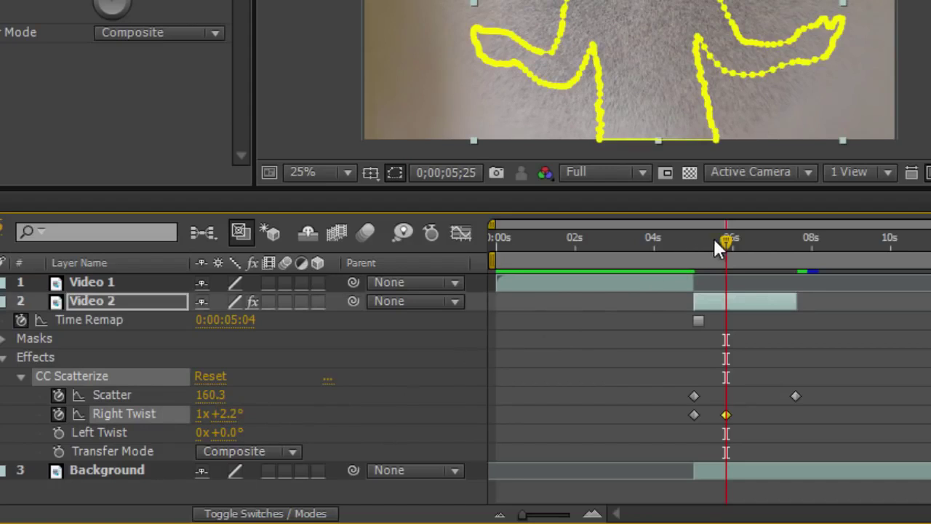
Scrub through and preview the combined Scatter and Right Twist animation
{"action": "left_click_drag", "start_coordinate": [723, 237], "coordinate": [709, 239]}
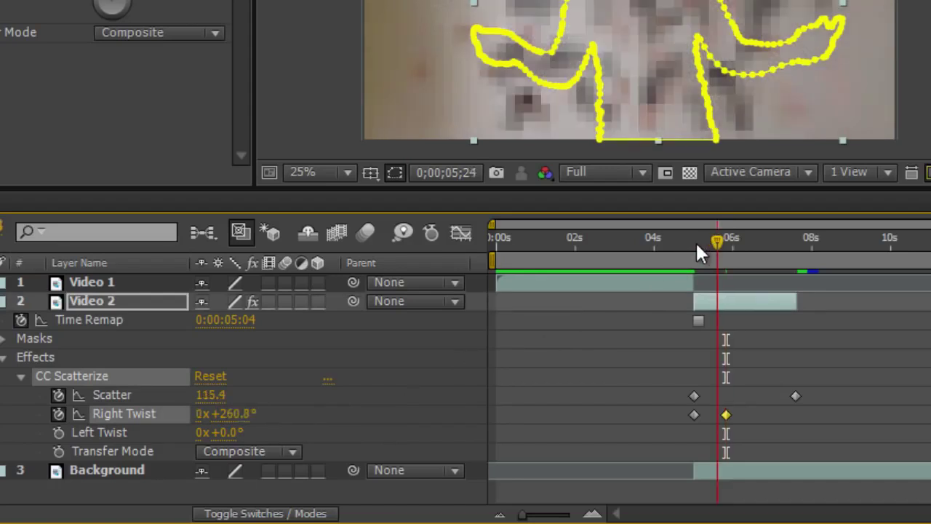
{"action": "key", "text": "KP_0"}
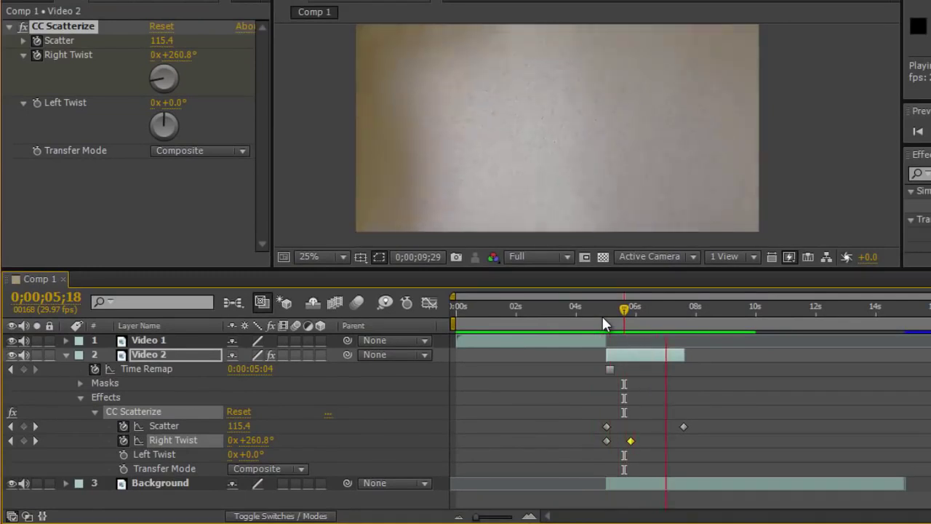
{"action": "left_click", "coordinate": [682, 309]}
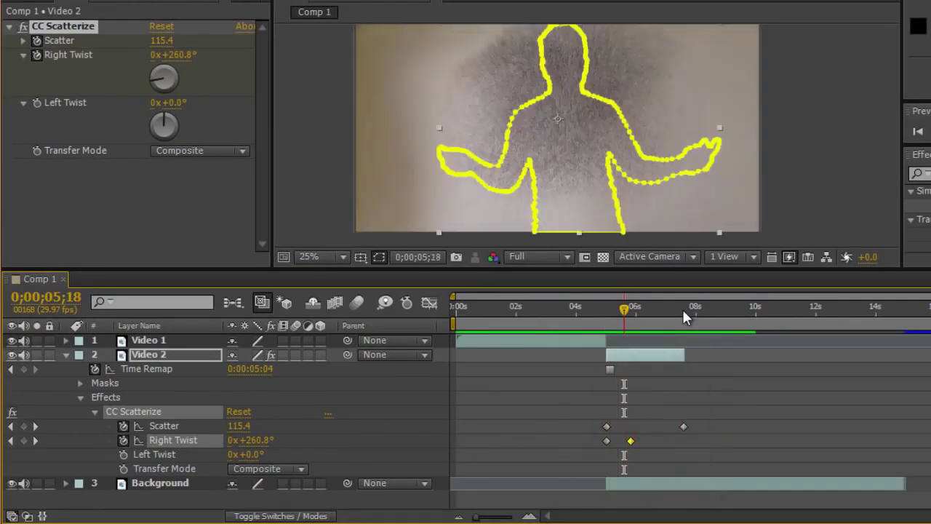
Scrub to 0;00;07;19 and examine how the remaining particles behave at the end of the Video 2 clip
{"action": "left_click_drag", "start_coordinate": [682, 309], "coordinate": [668, 309]}
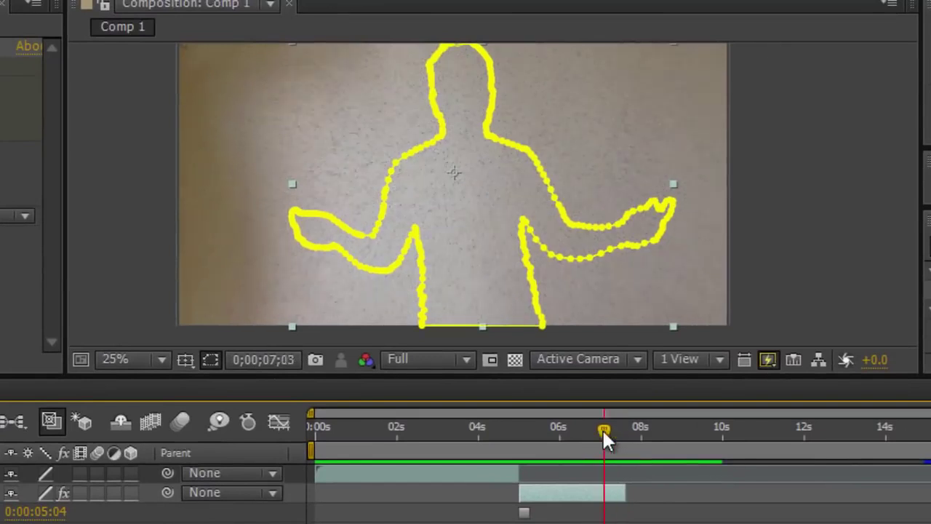
{"action": "mouse_move", "coordinate": [604, 430]}
{"action": "left_mouse_down"}
{"action": "mouse_move", "coordinate": [632, 435]}
{"action": "mouse_move", "coordinate": [592, 437]}
{"action": "mouse_move", "coordinate": [628, 446]}
{"action": "mouse_move", "coordinate": [611, 448]}
{"action": "mouse_move", "coordinate": [627, 452]}
{"action": "mouse_move", "coordinate": [607, 461]}
{"action": "mouse_move", "coordinate": [627, 456]}
{"action": "left_mouse_up"}
{"action": "left_click", "coordinate": [494, 474]}
{"action": "left_click", "coordinate": [648, 433]}
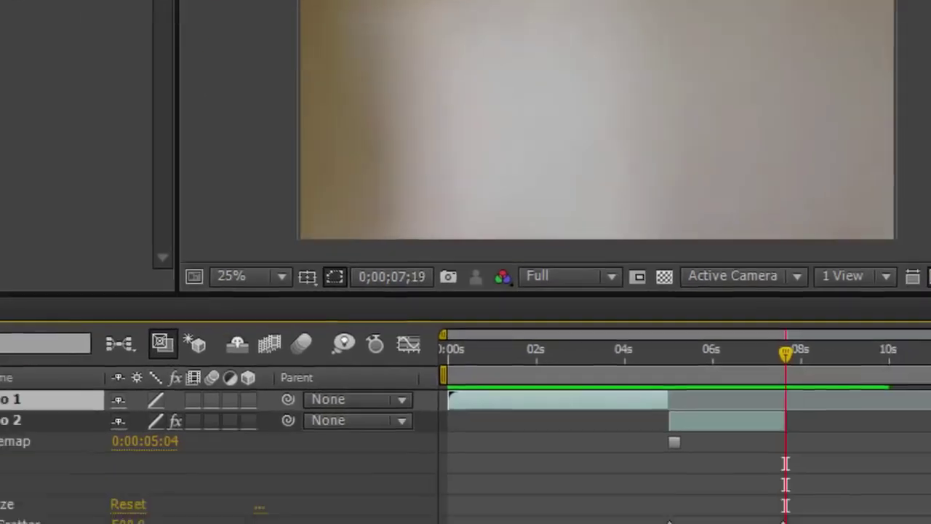
Reveal Video 2's Transform properties and add an Opacity keyframe of 100% at 0;00;07;07
{"action": "left_click", "coordinate": [67, 368]}
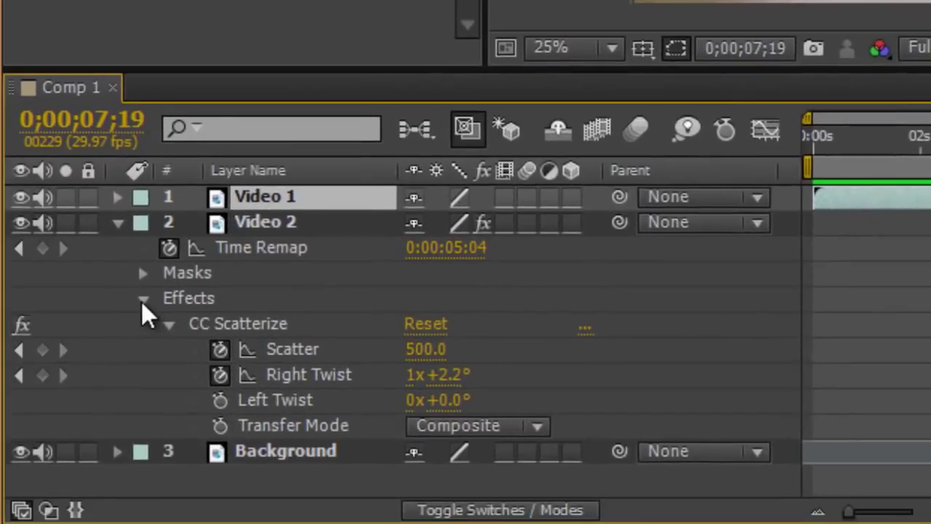
{"action": "left_click", "coordinate": [143, 299]}
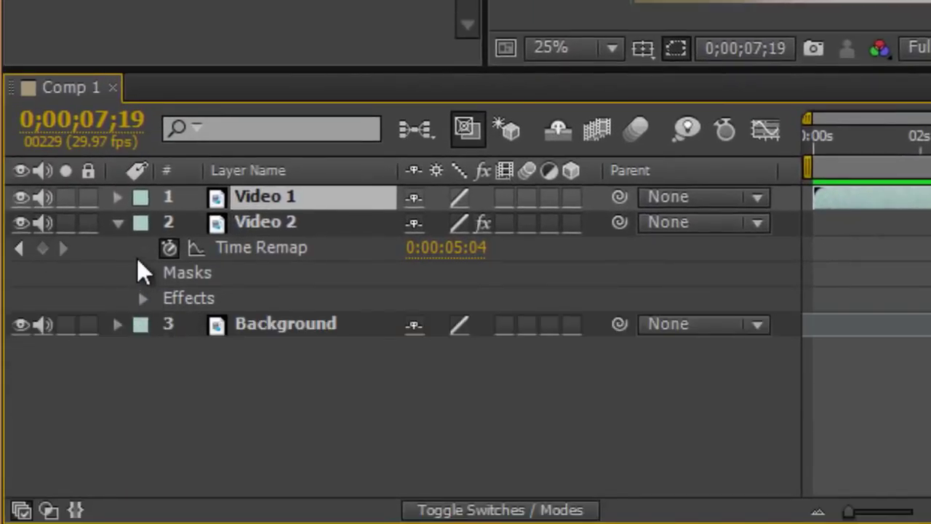
{"action": "left_click", "coordinate": [117, 222]}
{"action": "left_click", "coordinate": [117, 222]}
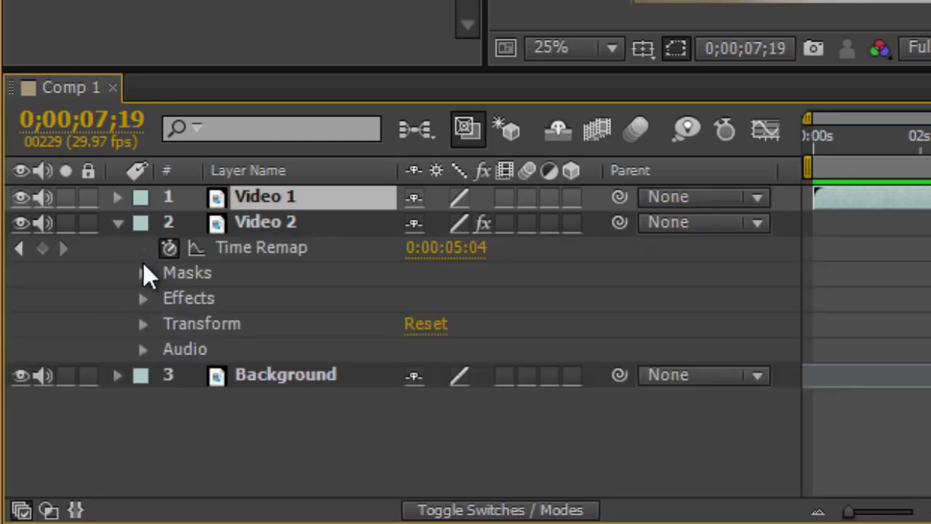
{"action": "left_click", "coordinate": [143, 325]}
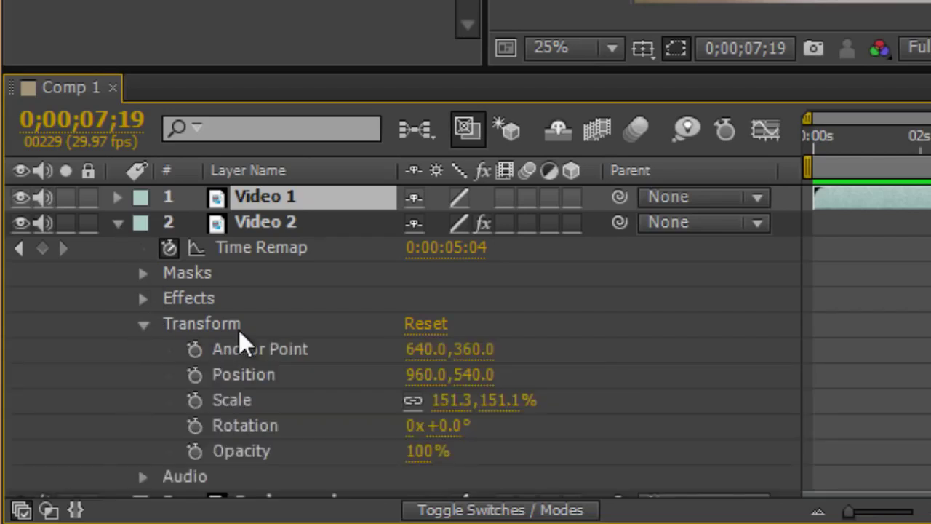
{"action": "scroll", "coordinate": [240, 337], "scroll_direction": "down", "scroll_amount": 1}
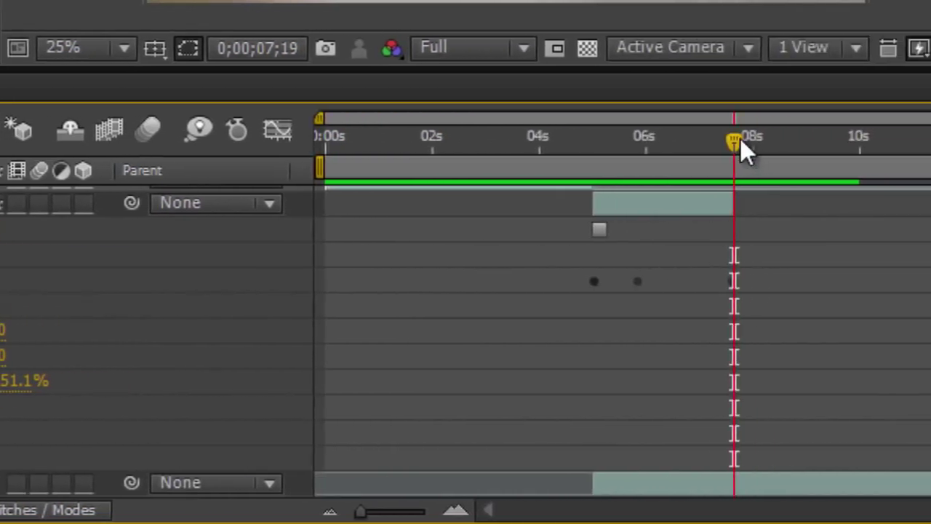
{"action": "left_click_drag", "start_coordinate": [735, 138], "coordinate": [713, 149]}
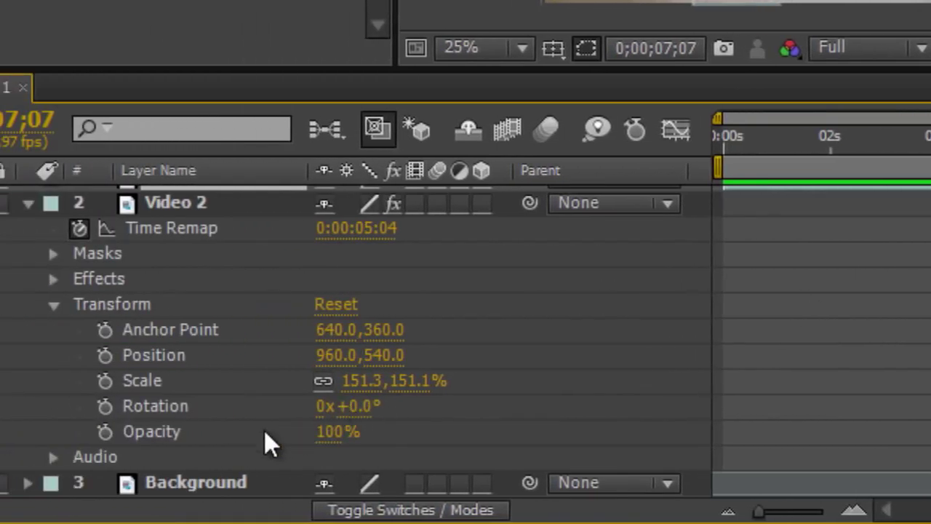
{"action": "left_click", "coordinate": [101, 433]}
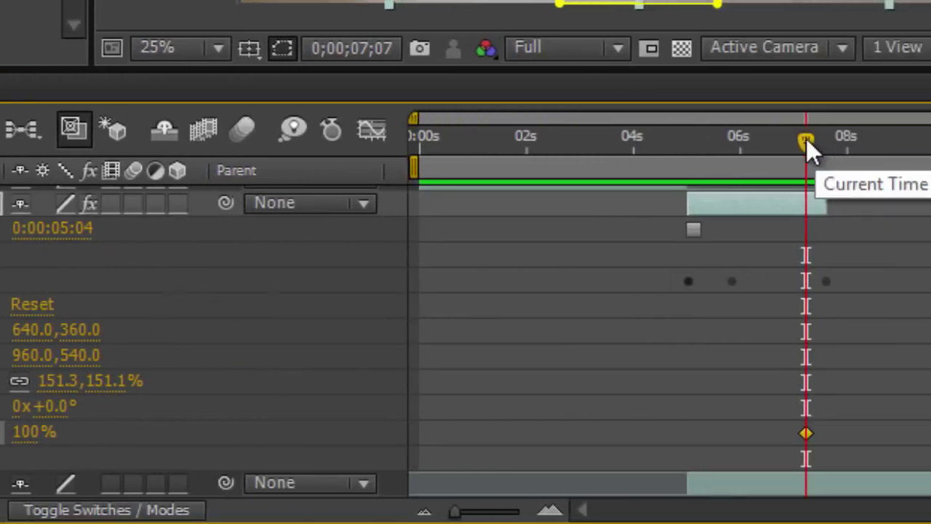
Set Video 2's Opacity to 0% at 0;00;07;19, the end of its clip, and render a preview of the composition
{"action": "left_click_drag", "start_coordinate": [806, 138], "coordinate": [828, 146]}
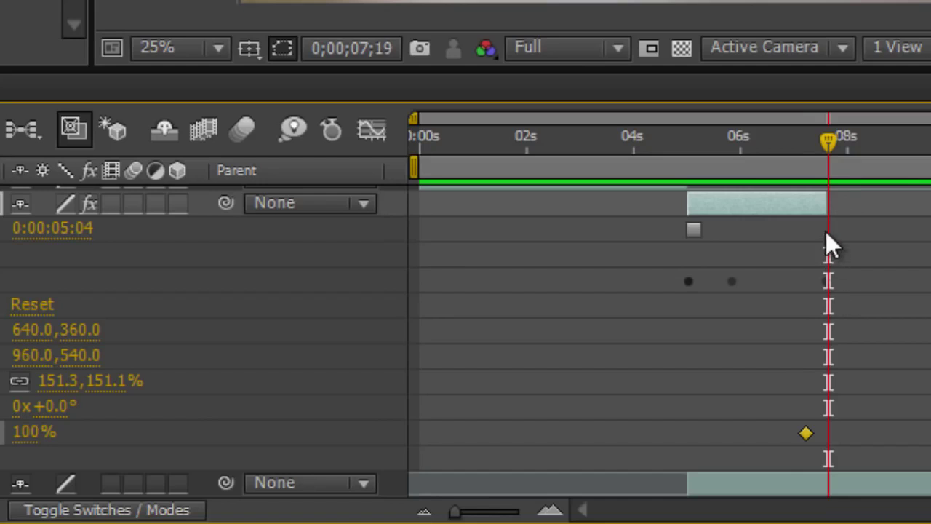
{"action": "left_click", "coordinate": [32, 431]}
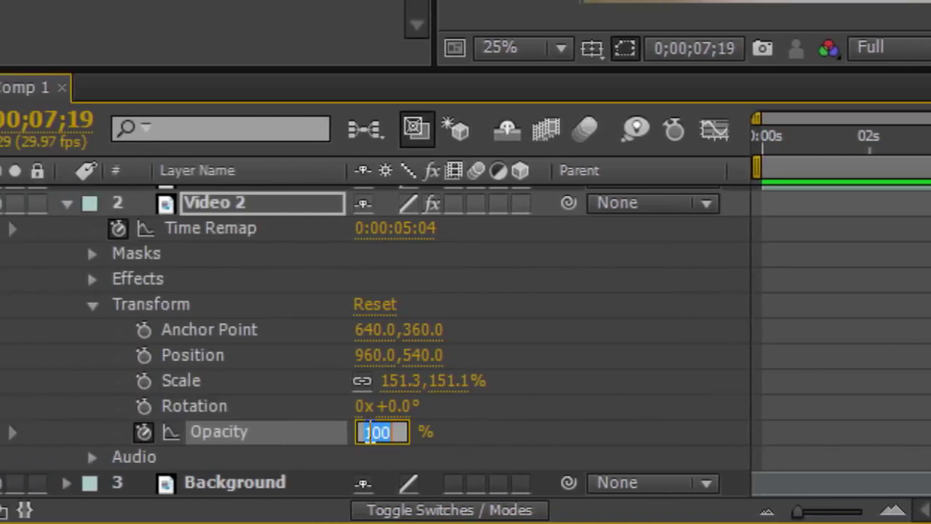
{"action": "type", "text": "0"}
{"action": "key", "text": "Return"}
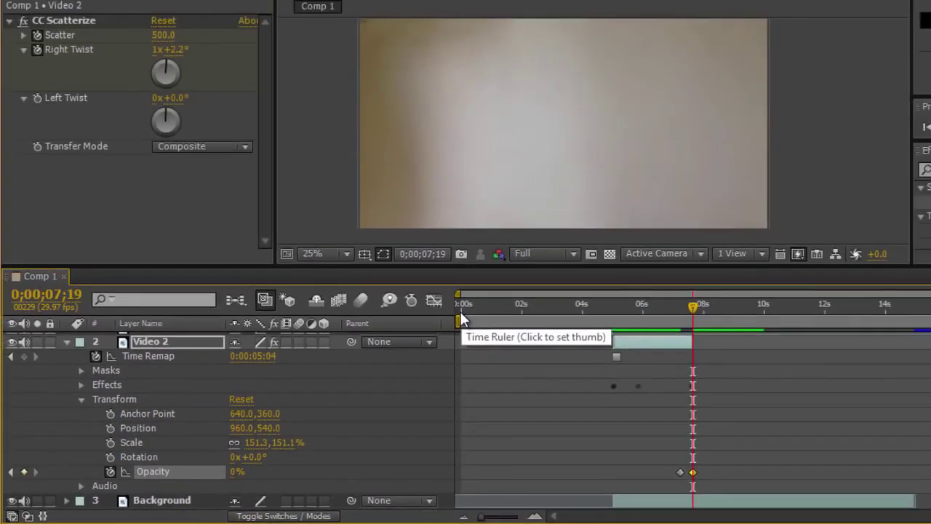
{"action": "key", "text": "KP_0"}
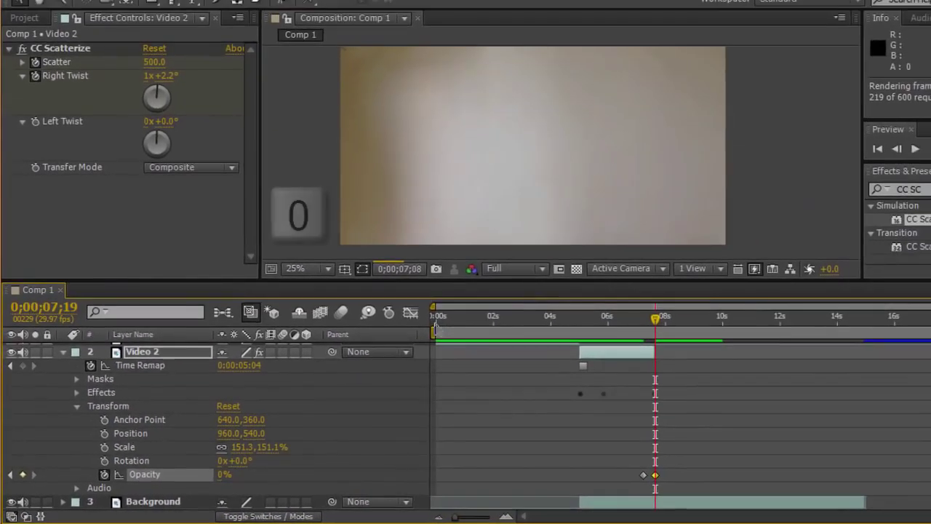